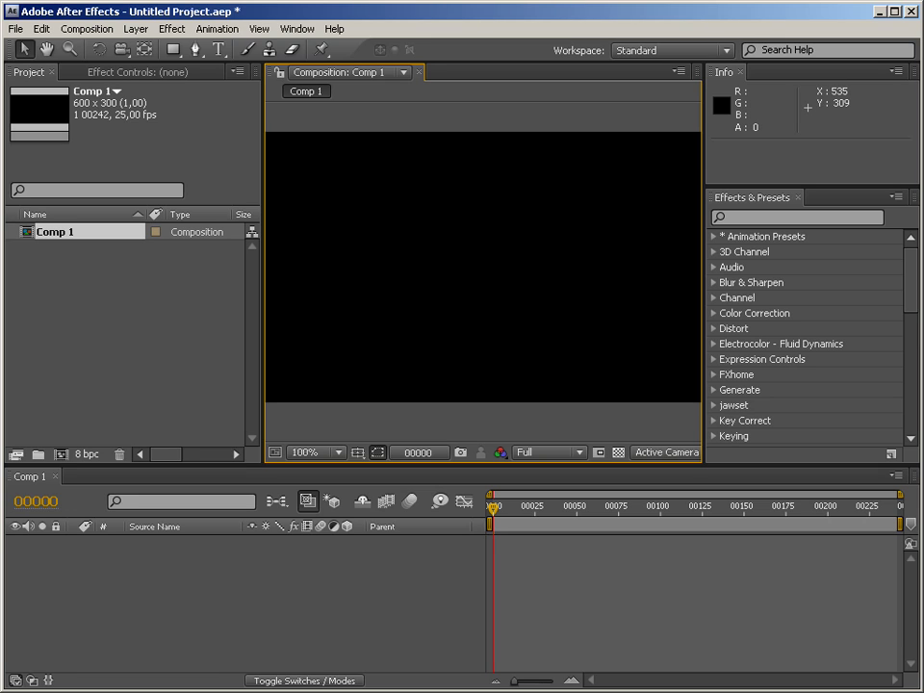
Create a comp-sized red solid, Red Solid 1, and expand the Generate effects category.
{"action": "right_click", "coordinate": [308, 232]}
{"action": "mouse_move", "coordinate": [508, 234]}
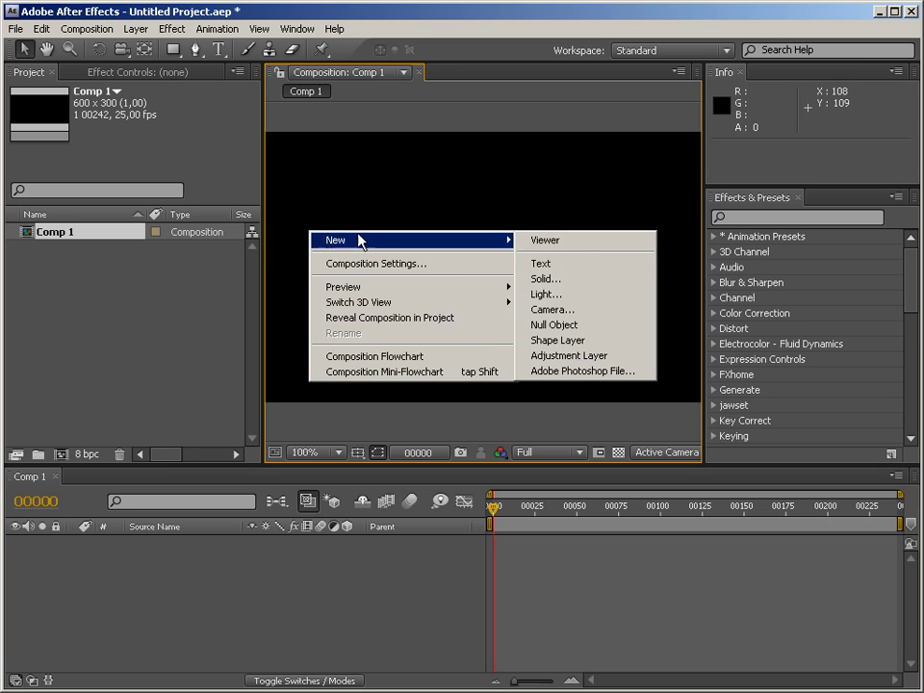
{"action": "left_click", "coordinate": [581, 280]}
{"action": "left_click", "coordinate": [443, 418]}
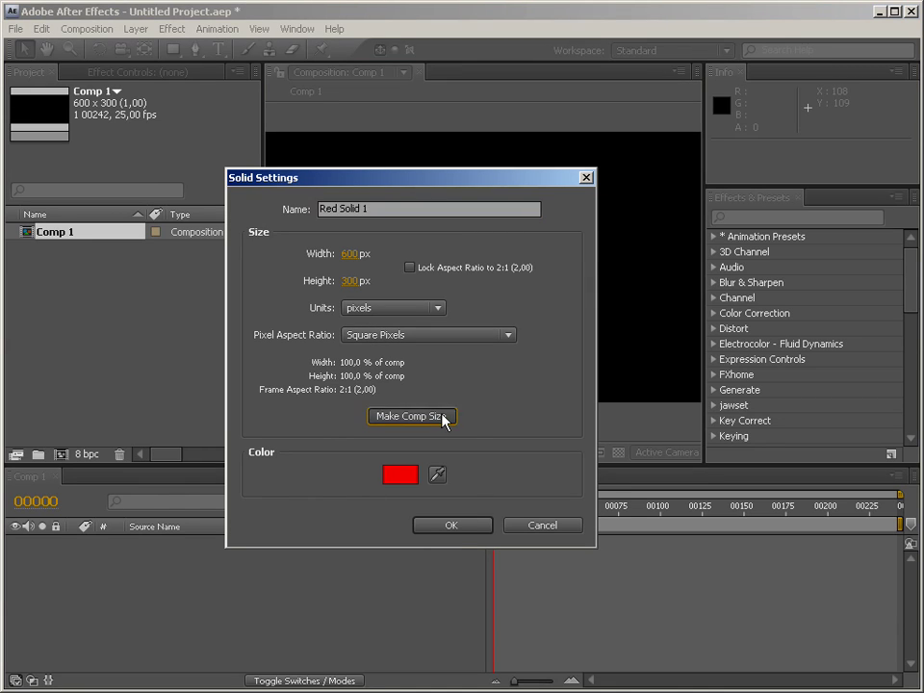
{"action": "left_click", "coordinate": [459, 530]}
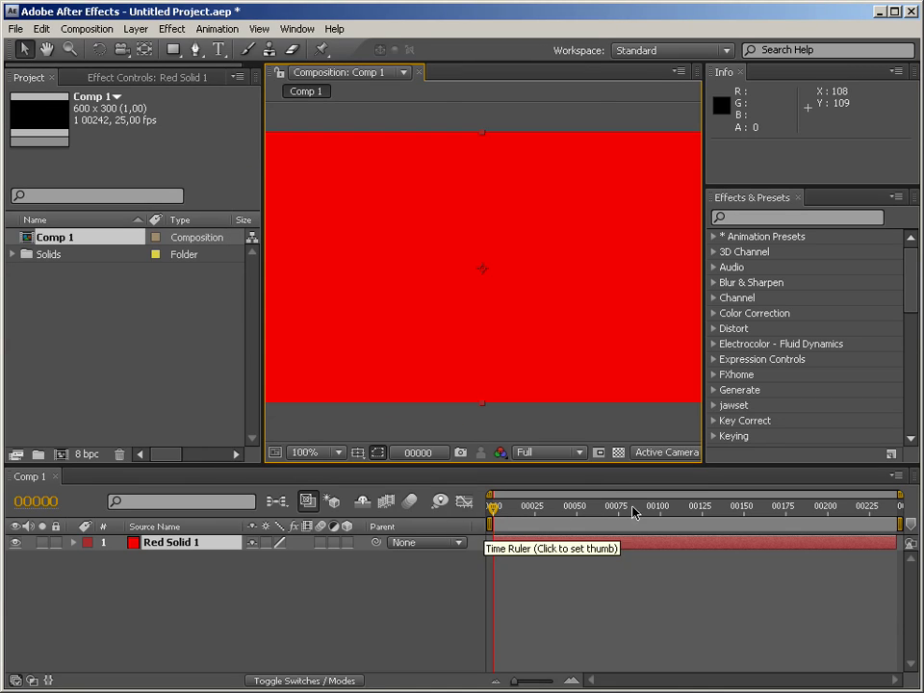
{"action": "left_click", "coordinate": [713, 391]}
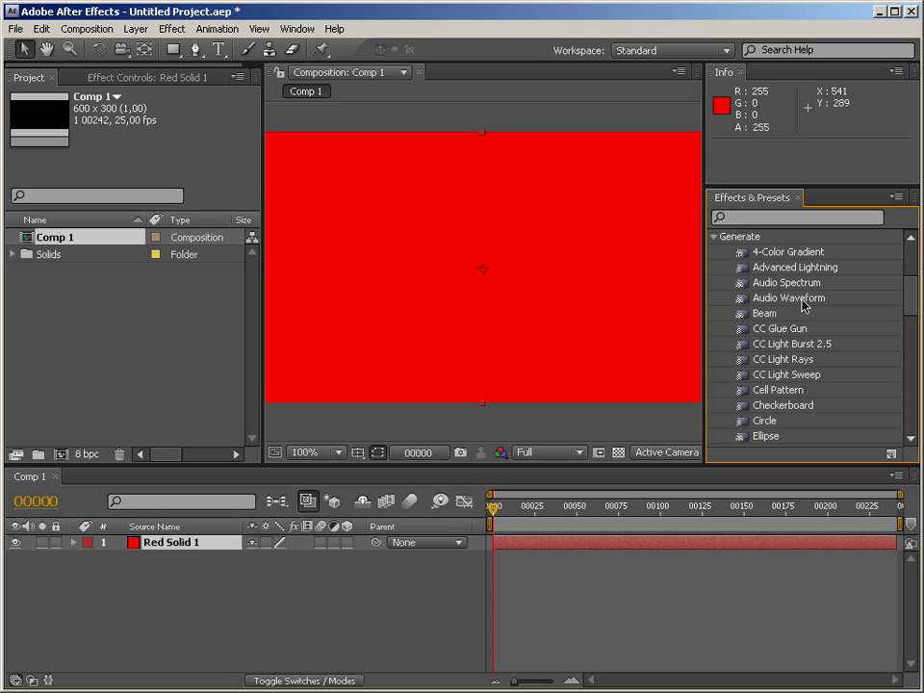
Apply the Audio Waveform effect from Generate to Red Solid 1 in the comp viewer.
{"action": "left_click_drag", "start_coordinate": [804, 305], "coordinate": [542, 299]}
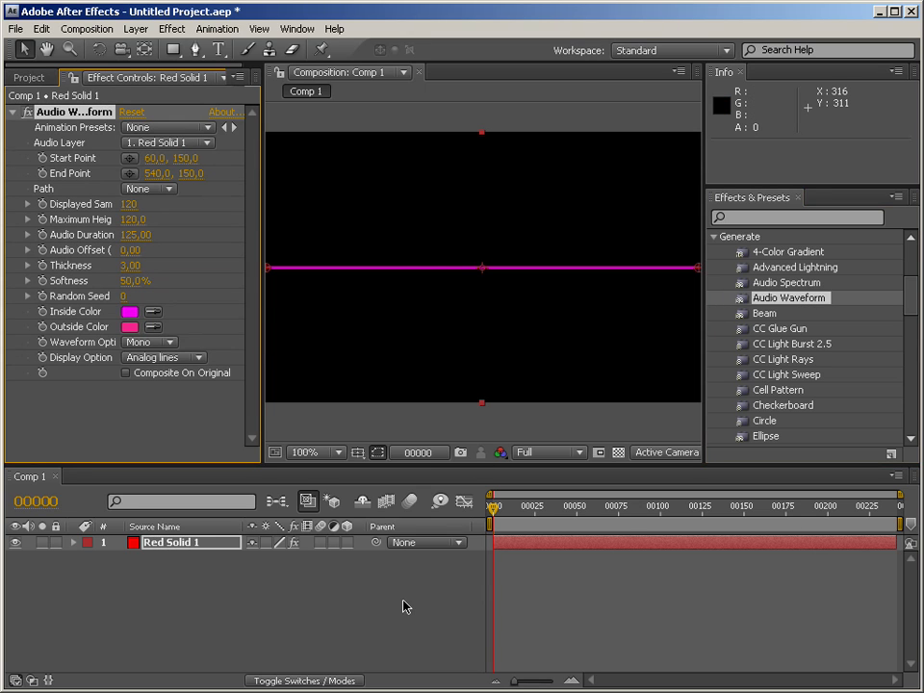
Widen the Composition viewer and raise the timeline divider so the timeline is taller.
{"action": "left_click_drag", "start_coordinate": [705, 395], "coordinate": [835, 366]}
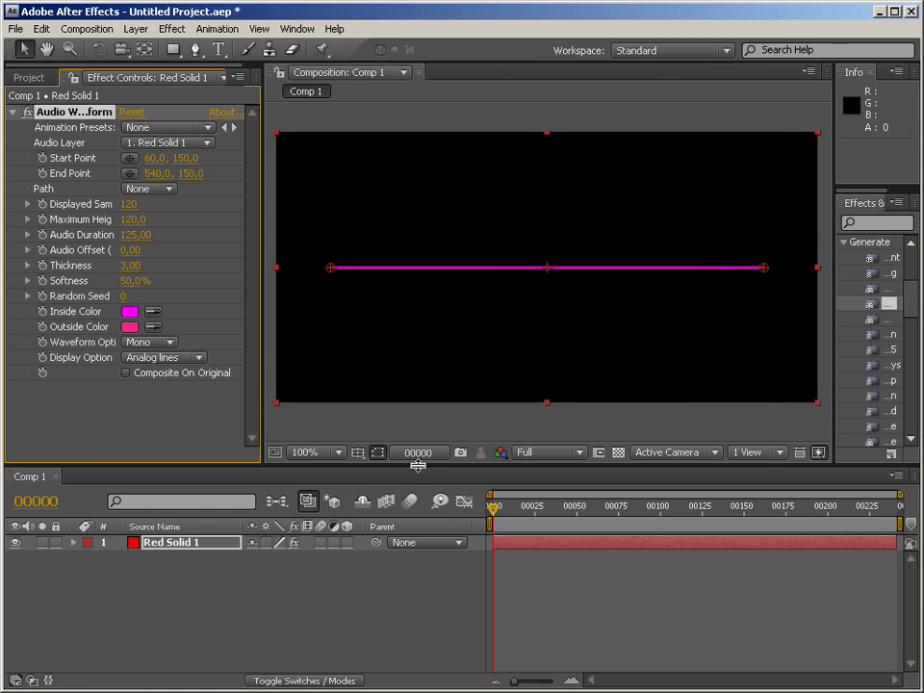
{"action": "left_click_drag", "start_coordinate": [425, 467], "coordinate": [418, 399]}
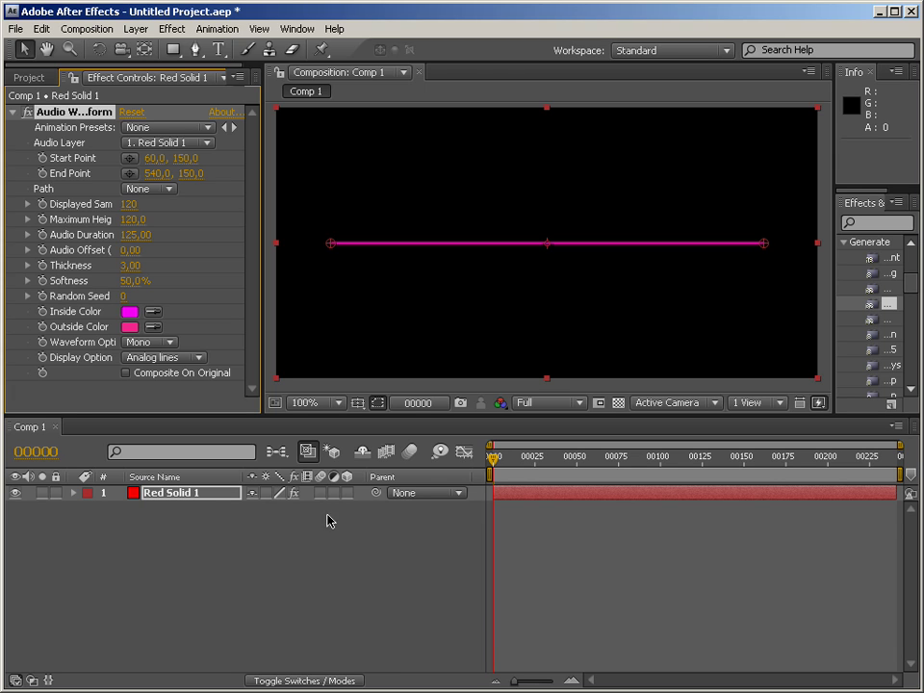
Import intro2.wav, add it to Comp 1 below Red Solid 1, and reselect Red Solid 1.
{"action": "left_click", "coordinate": [31, 77]}
{"action": "double_click", "coordinate": [66, 326]}
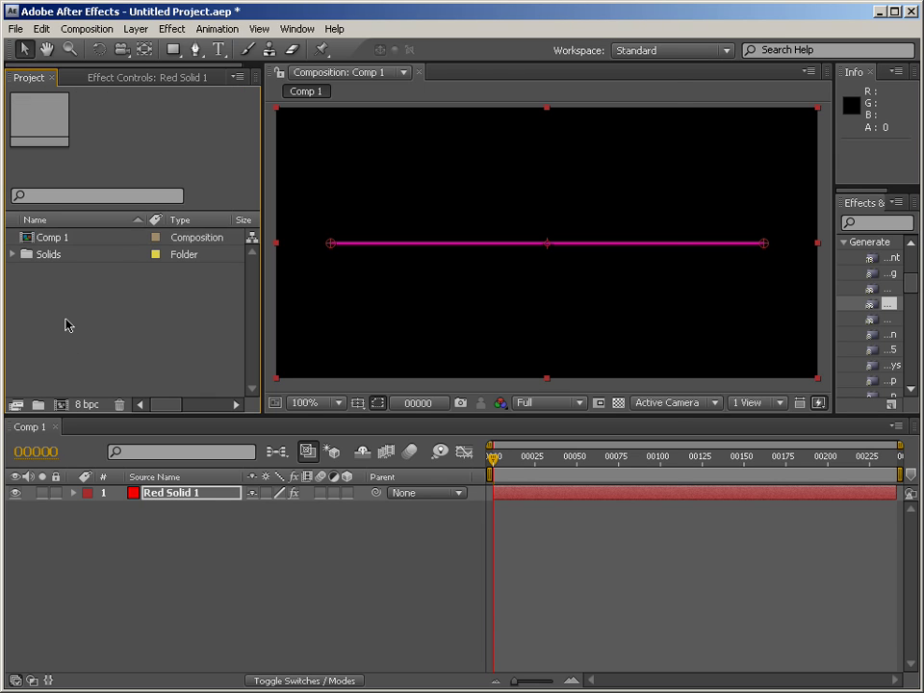
{"action": "double_click", "coordinate": [289, 321]}
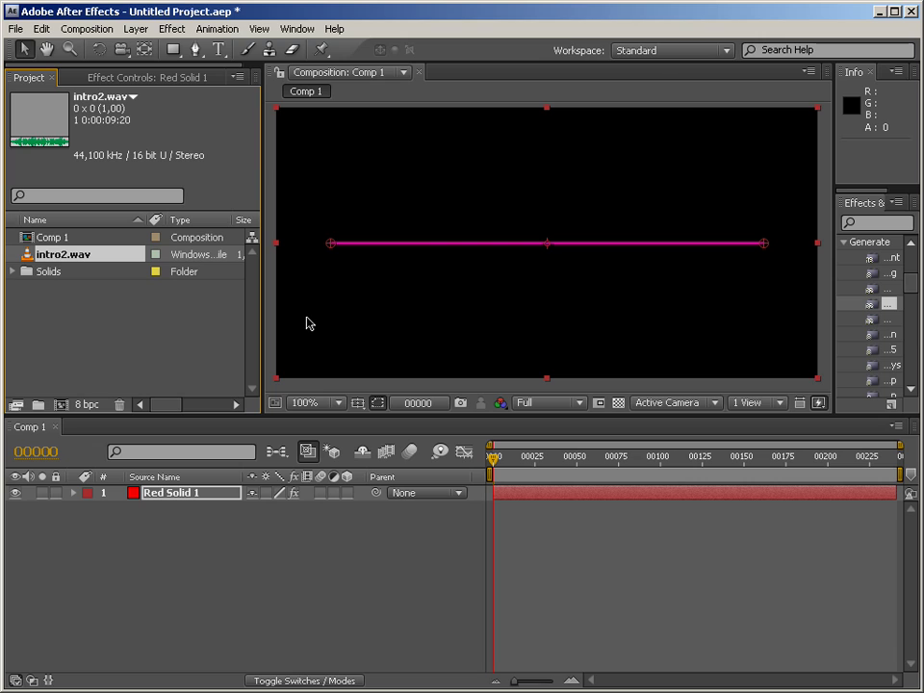
{"action": "left_click_drag", "start_coordinate": [76, 257], "coordinate": [167, 565]}
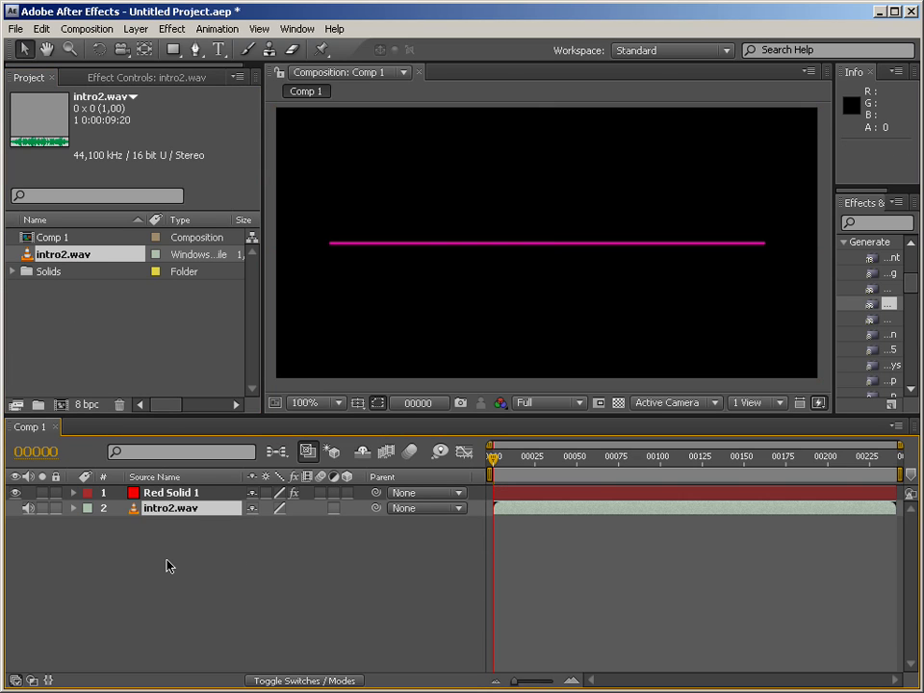
{"action": "left_click", "coordinate": [142, 80]}
{"action": "left_click", "coordinate": [177, 495]}
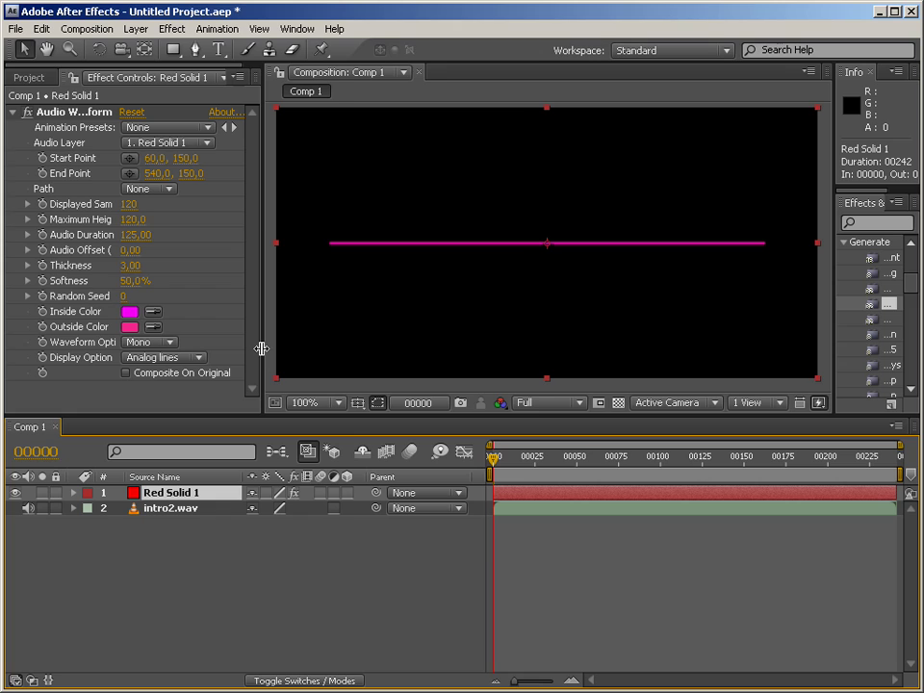
Set the Audio Waveform's Audio Layer to 2. intro2.wav and scrub the timeline to see it react.
{"action": "left_click_drag", "start_coordinate": [265, 346], "coordinate": [271, 347]}
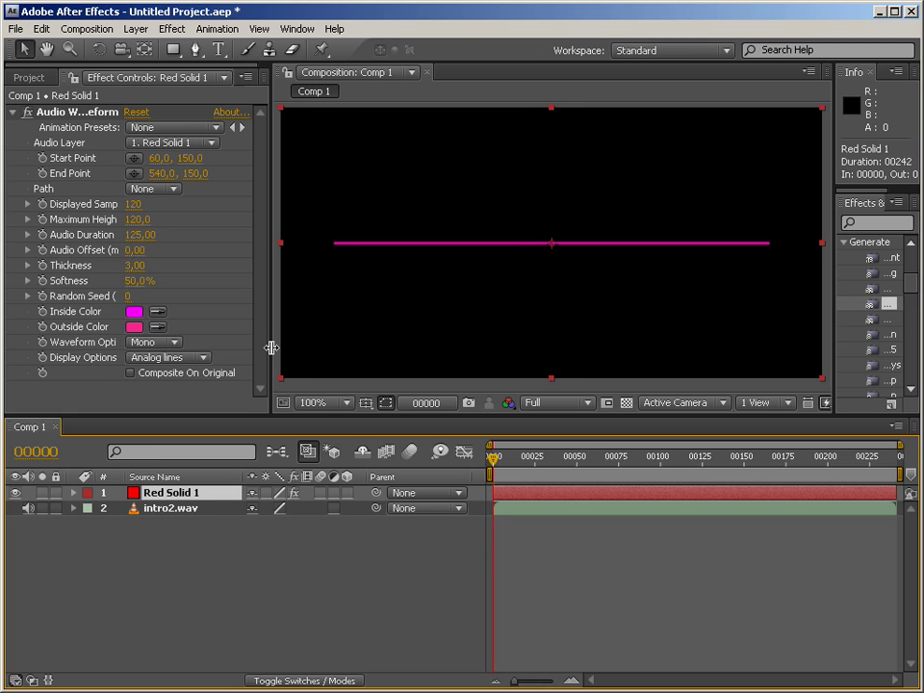
{"action": "left_click", "coordinate": [175, 142]}
{"action": "left_click", "coordinate": [197, 159]}
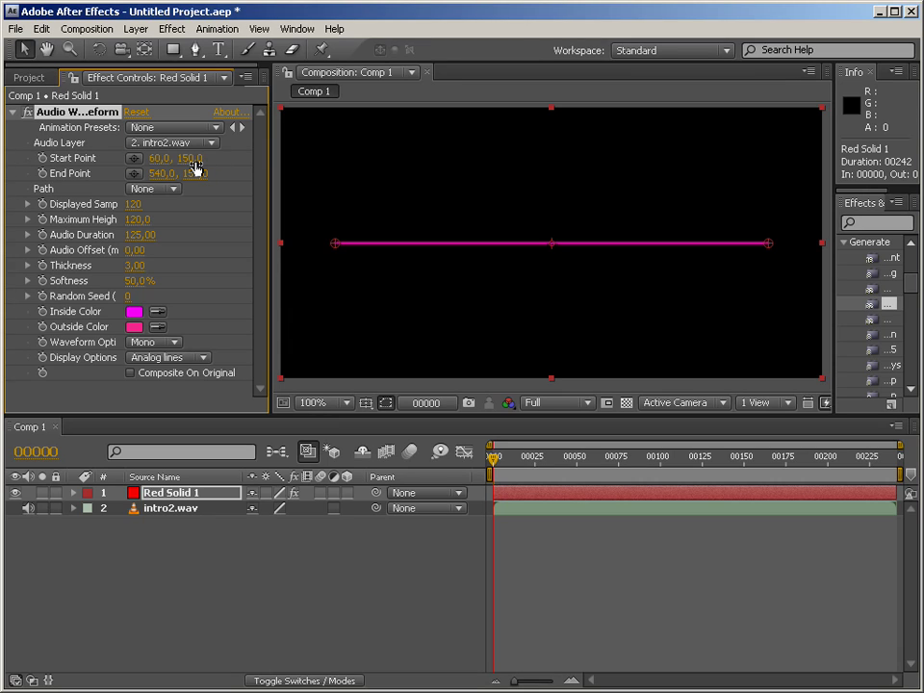
{"action": "left_click_drag", "start_coordinate": [493, 459], "coordinate": [695, 460]}
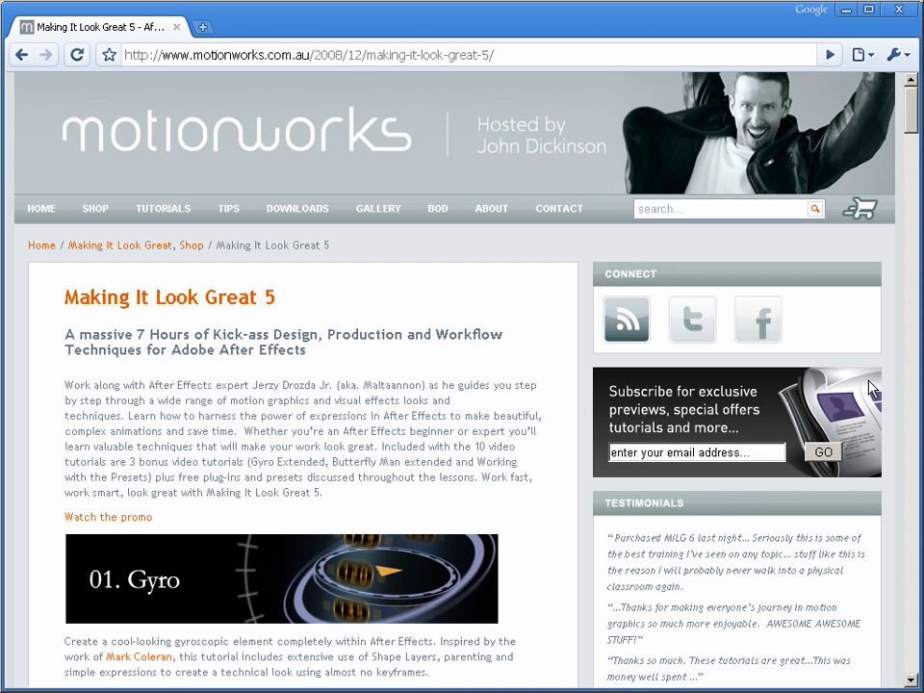
{"action": "left_click_drag", "start_coordinate": [910, 128], "coordinate": [908, 256]}
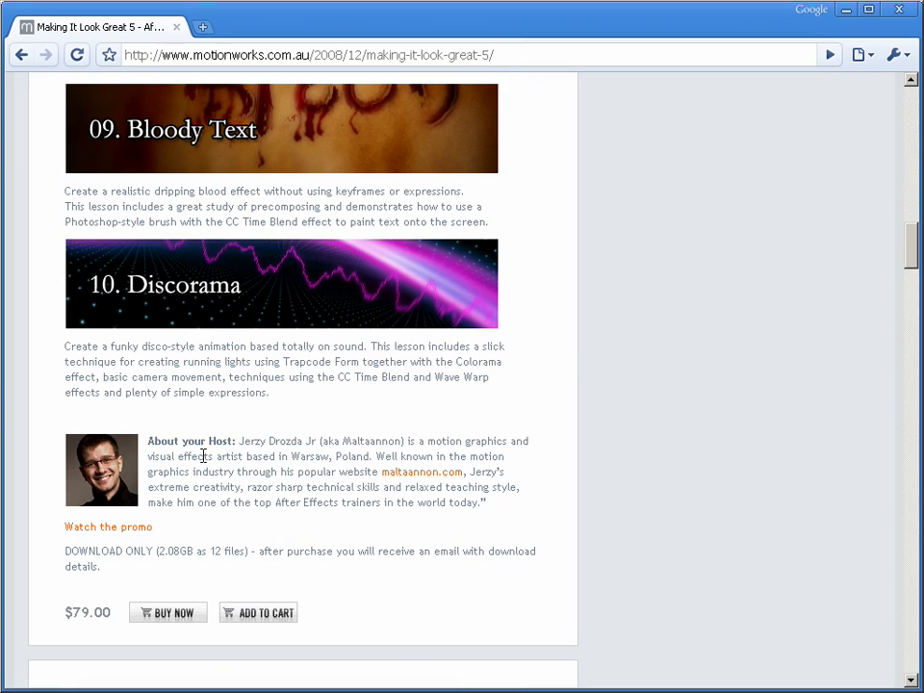
Scroll through the Making It Look Great 5 page in Chrome, then return to After Effects.
{"action": "left_click_drag", "start_coordinate": [904, 262], "coordinate": [900, 116]}
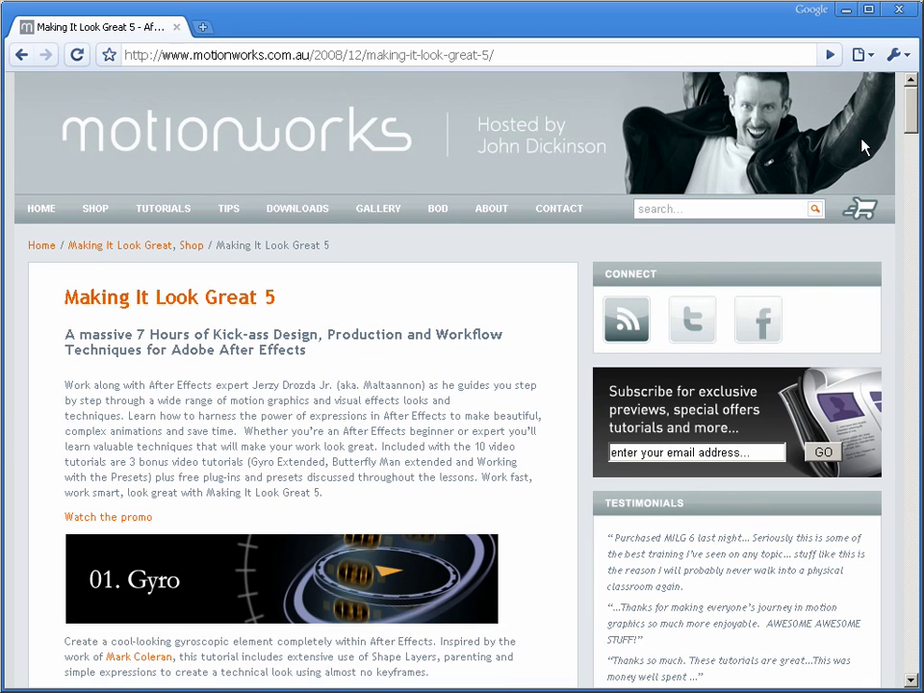
{"action": "left_click_drag", "start_coordinate": [910, 132], "coordinate": [905, 256]}
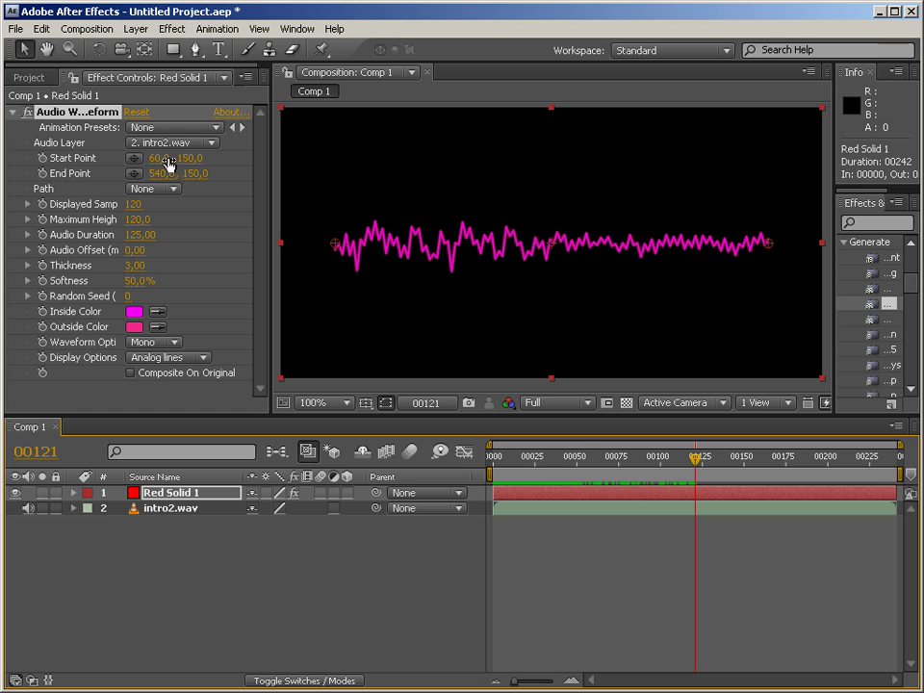
Move the waveform's Start Point to 51,90 and End Point to 536,154 so it slopes downward.
{"action": "left_click_drag", "start_coordinate": [157, 158], "coordinate": [317, 166]}
{"action": "mouse_move", "coordinate": [748, 246]}
{"action": "left_mouse_down"}
{"action": "mouse_move", "coordinate": [771, 250]}
{"action": "mouse_move", "coordinate": [757, 351]}
{"action": "mouse_move", "coordinate": [765, 247]}
{"action": "left_mouse_up"}
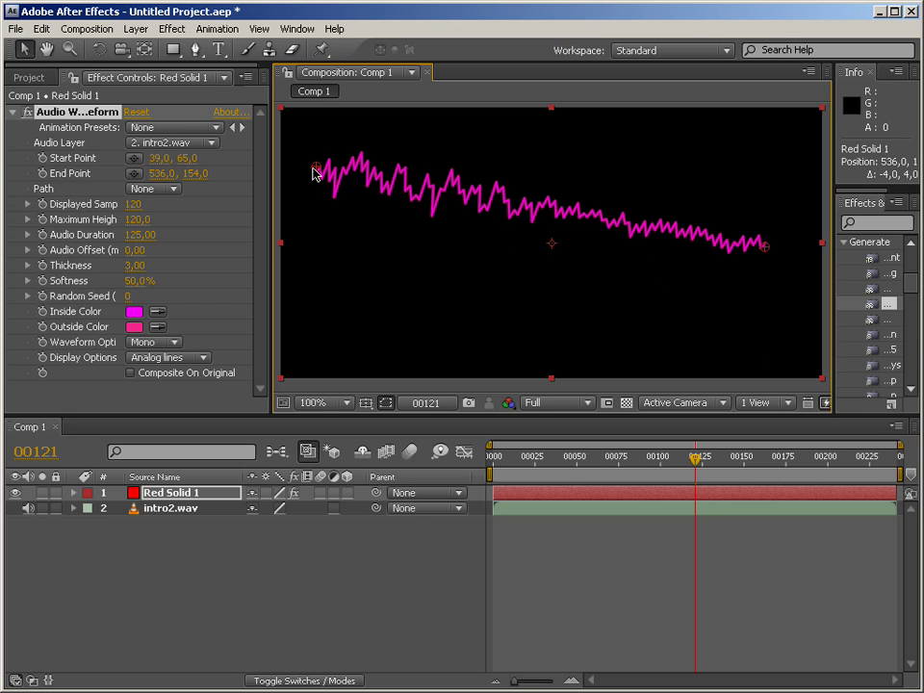
{"action": "left_click_drag", "start_coordinate": [316, 169], "coordinate": [328, 192]}
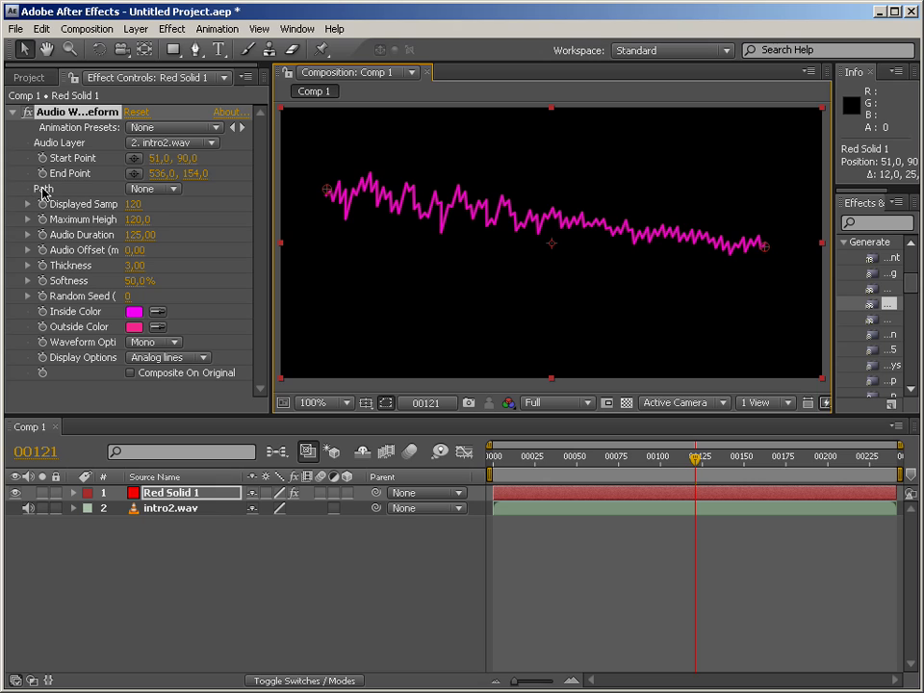
Draw an open curved Mask 1 on Red Solid 1 with the Pen tool.
{"action": "left_click", "coordinate": [197, 53]}
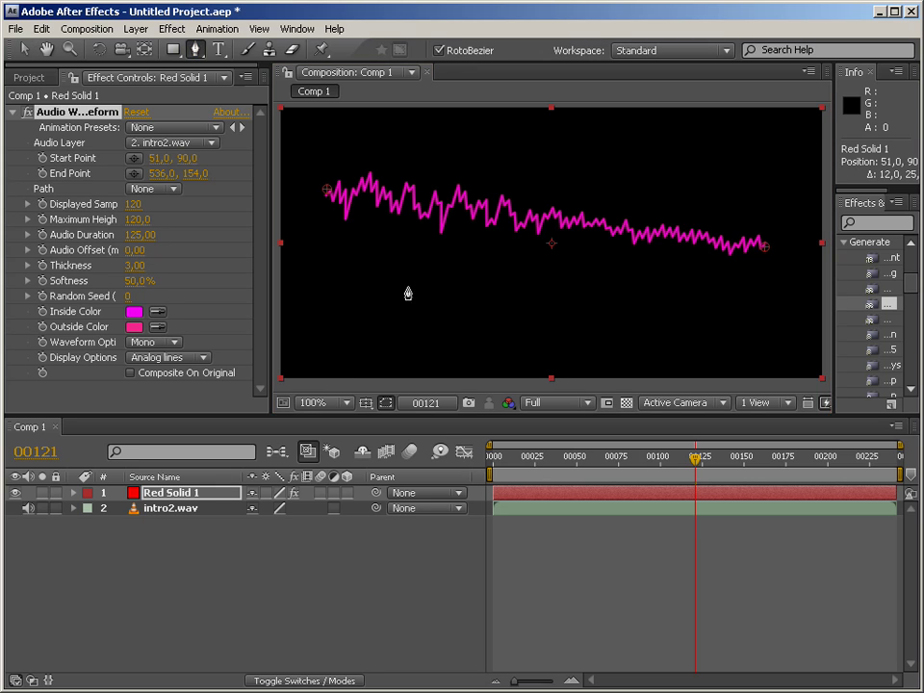
{"action": "left_click", "coordinate": [338, 249]}
{"action": "left_click", "coordinate": [386, 334]}
{"action": "left_click", "coordinate": [669, 343]}
{"action": "left_click", "coordinate": [735, 180]}
{"action": "left_click", "coordinate": [665, 289]}
{"action": "left_click", "coordinate": [534, 319]}
{"action": "left_click", "coordinate": [438, 229]}
{"action": "left_click", "coordinate": [311, 180]}
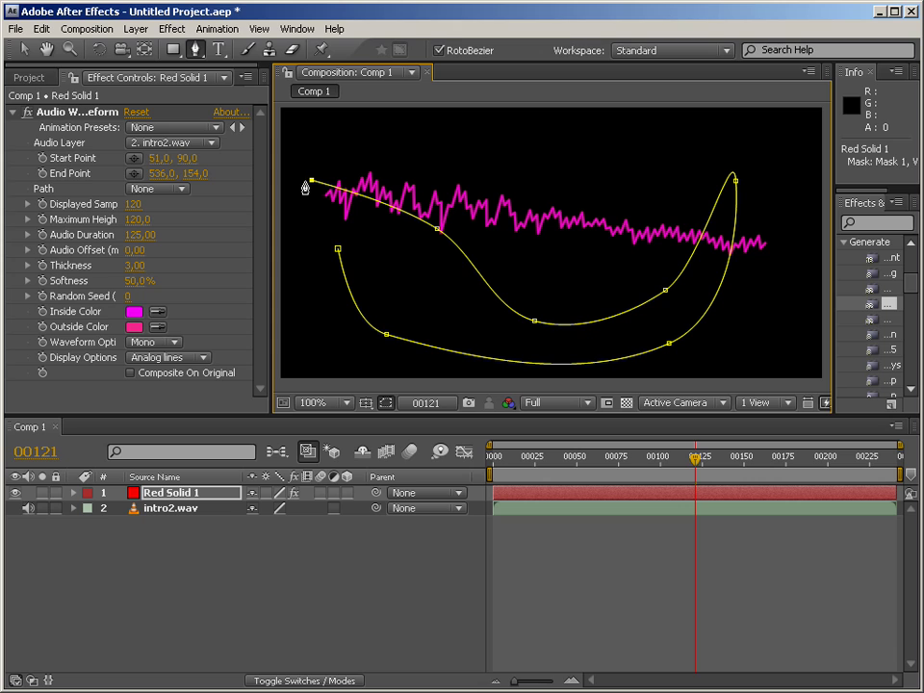
Set the Audio Waveform Path to Mask 1 and scrub back to preview it.
{"action": "left_click", "coordinate": [180, 191]}
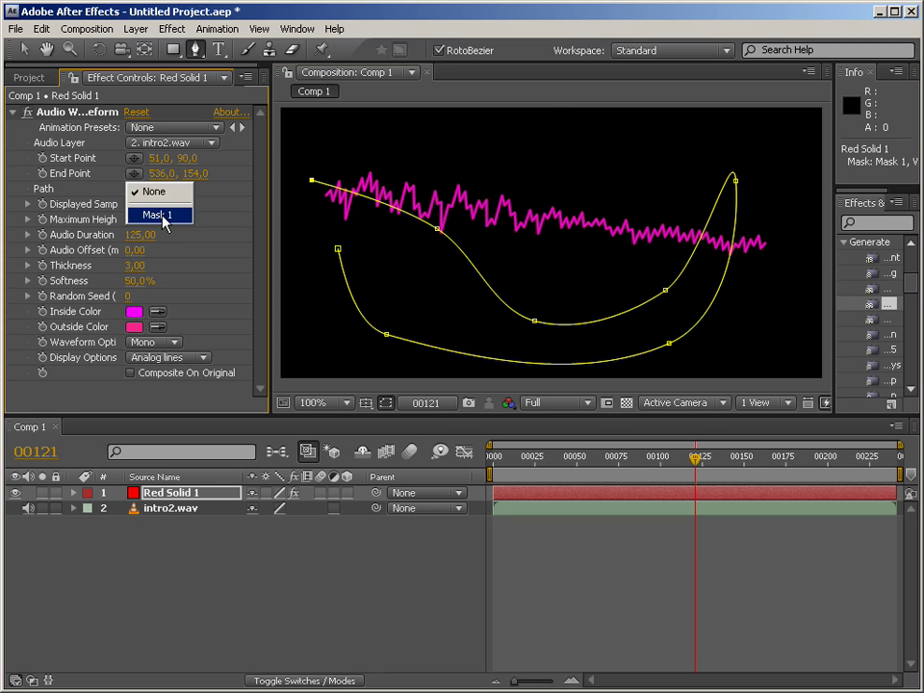
{"action": "left_click", "coordinate": [162, 214]}
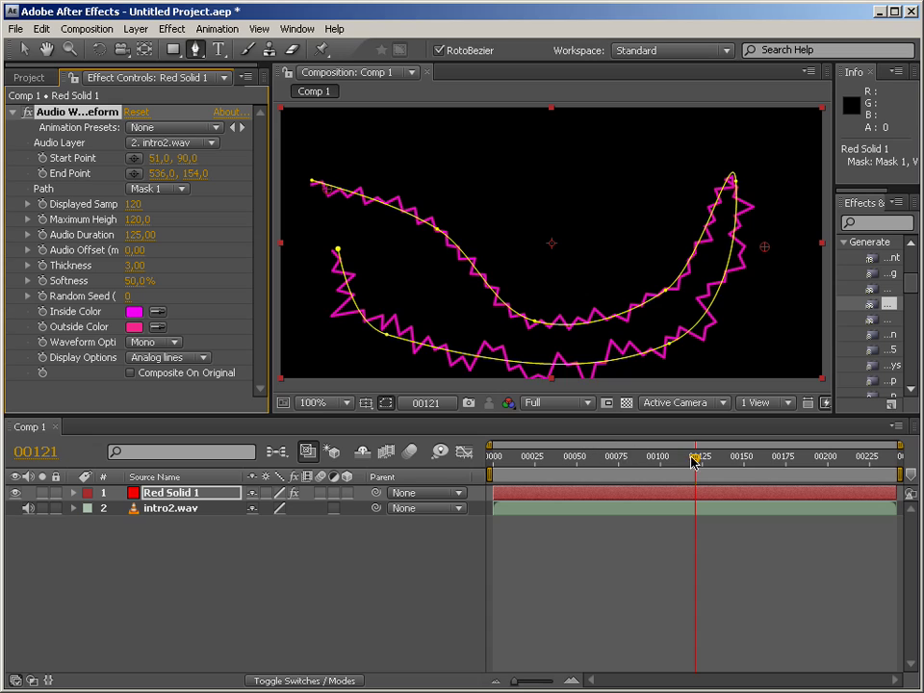
{"action": "left_click_drag", "start_coordinate": [695, 457], "coordinate": [515, 466]}
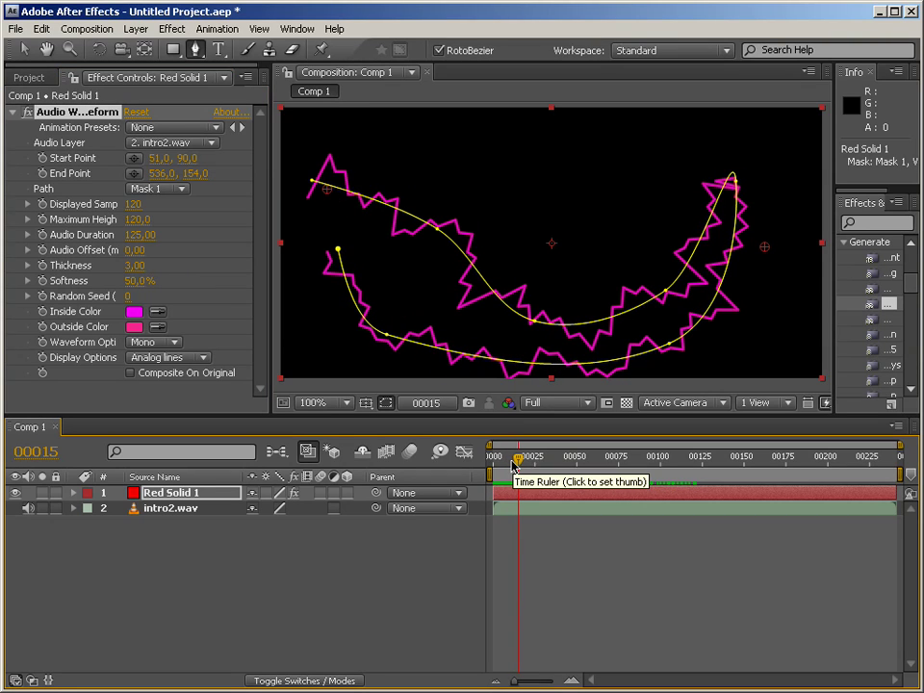
Set the waveform Path to None, reset Audio Waveform, and delete Mask 1 from Red Solid 1.
{"action": "left_click", "coordinate": [170, 187]}
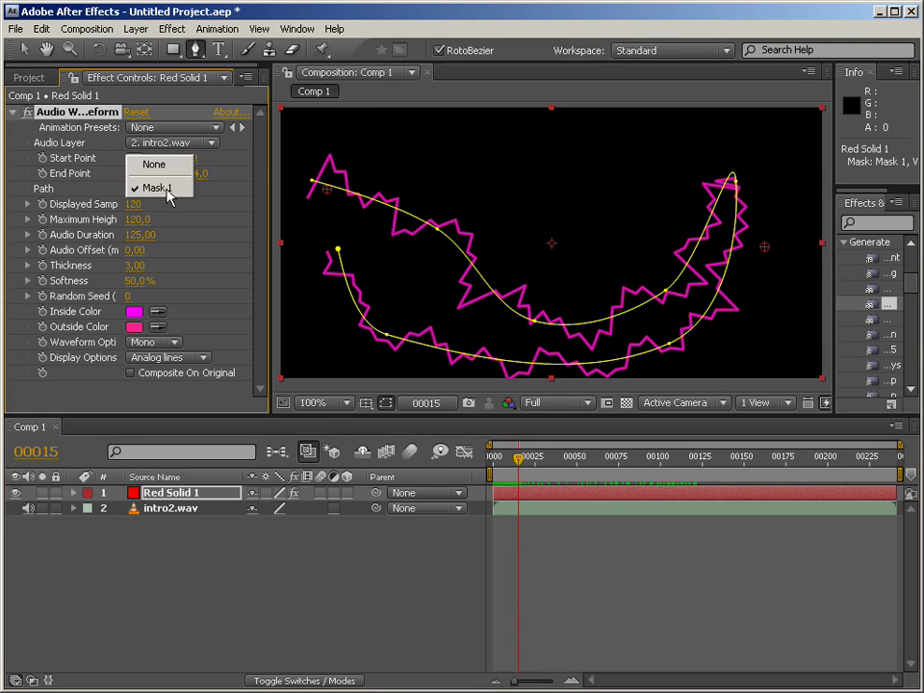
{"action": "left_click", "coordinate": [161, 164]}
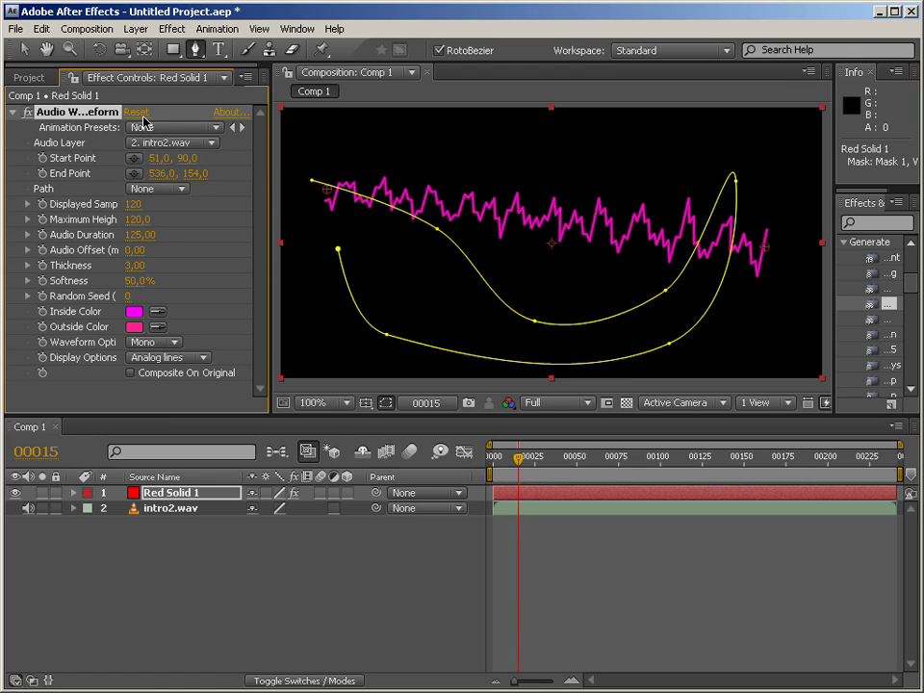
{"action": "left_click", "coordinate": [142, 113]}
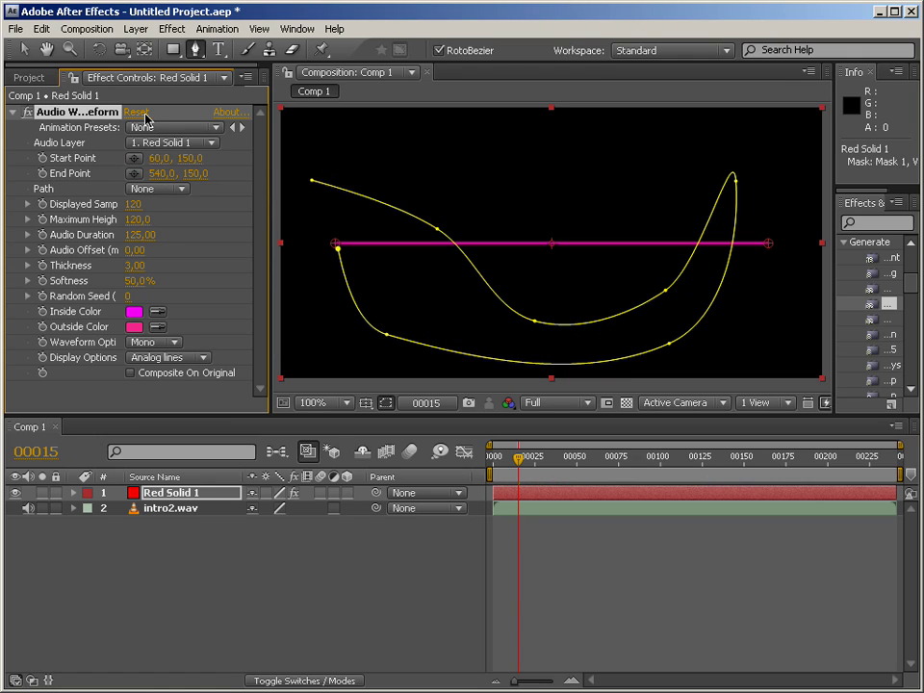
{"action": "left_click", "coordinate": [73, 492]}
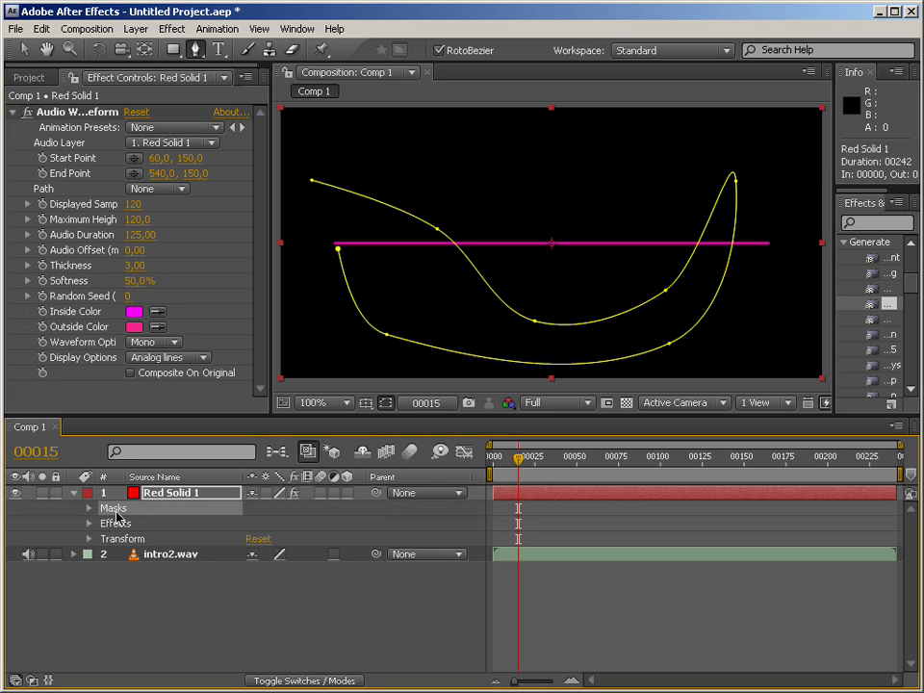
{"action": "key", "text": "Delete"}
{"action": "left_click", "coordinate": [74, 492]}
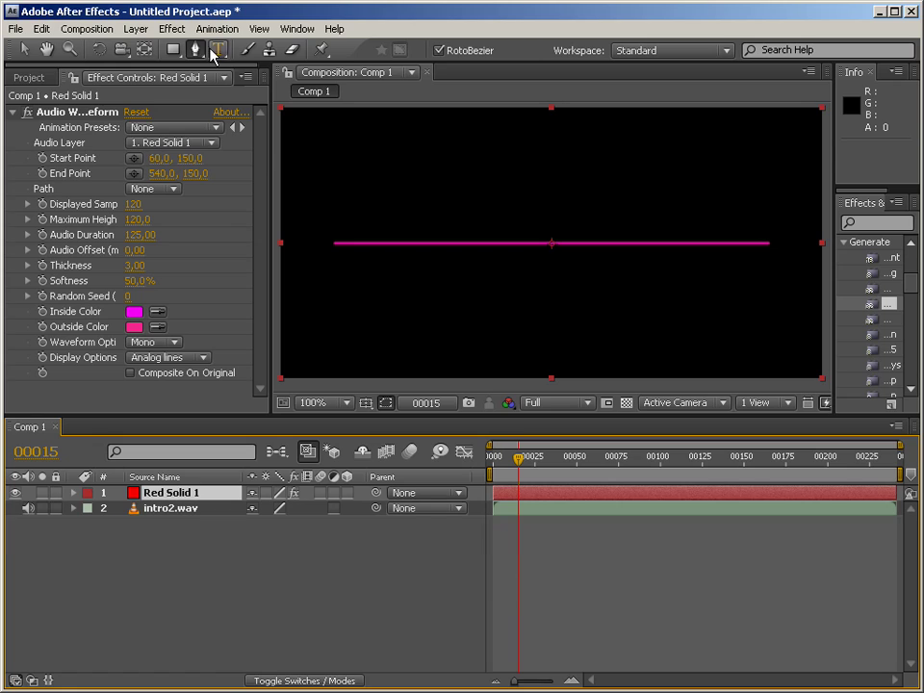
Set Audio Layer back to intro2.wav and reveal intro2.wav's waveform in the timeline with LL.
{"action": "left_click", "coordinate": [173, 143]}
{"action": "left_click", "coordinate": [144, 154]}
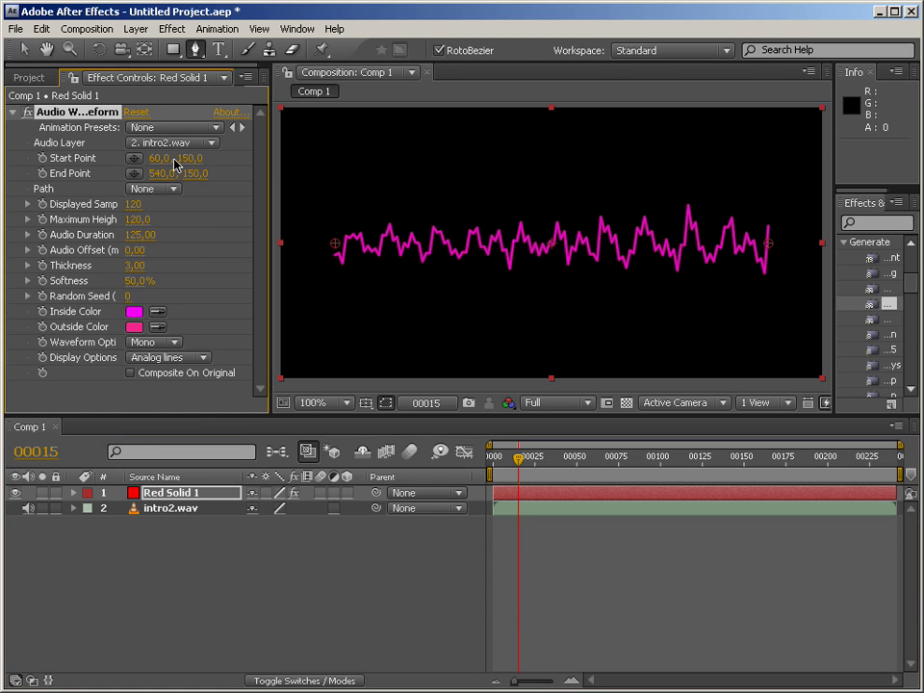
{"action": "left_click_drag", "start_coordinate": [272, 272], "coordinate": [330, 273]}
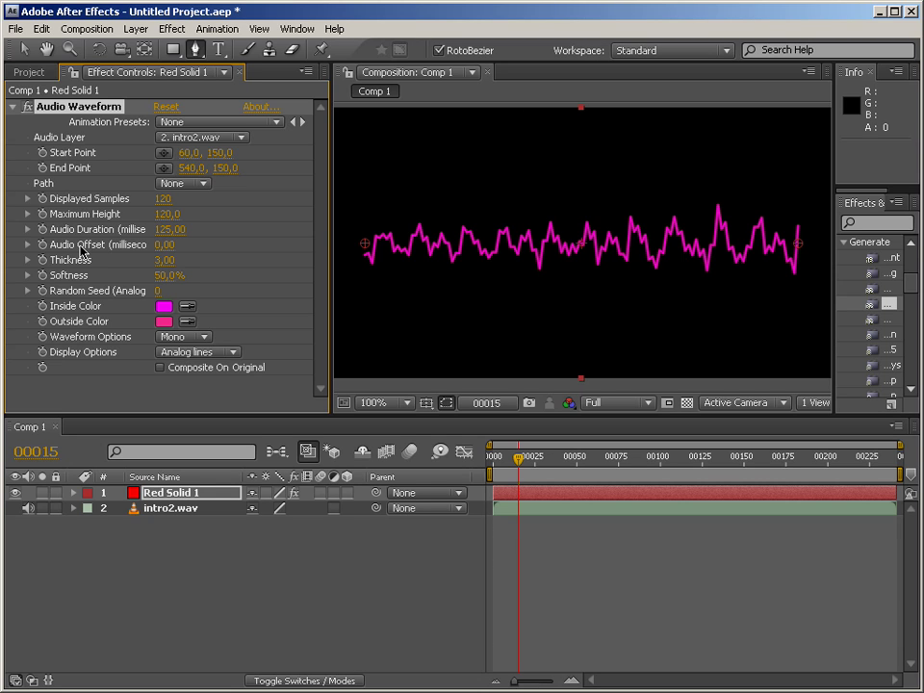
{"action": "left_click", "coordinate": [181, 511]}
{"action": "key", "text": "l"}
{"action": "key", "text": "l"}
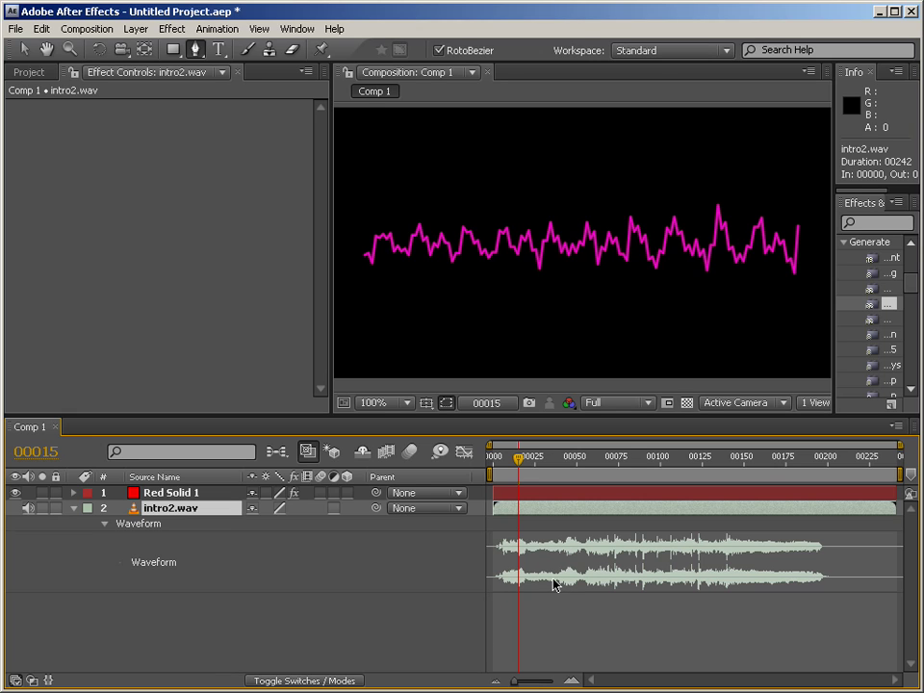
Raise Red Solid 1's Audio Duration from 6695 to 7955 and preview a later frame.
{"action": "left_click", "coordinate": [203, 494]}
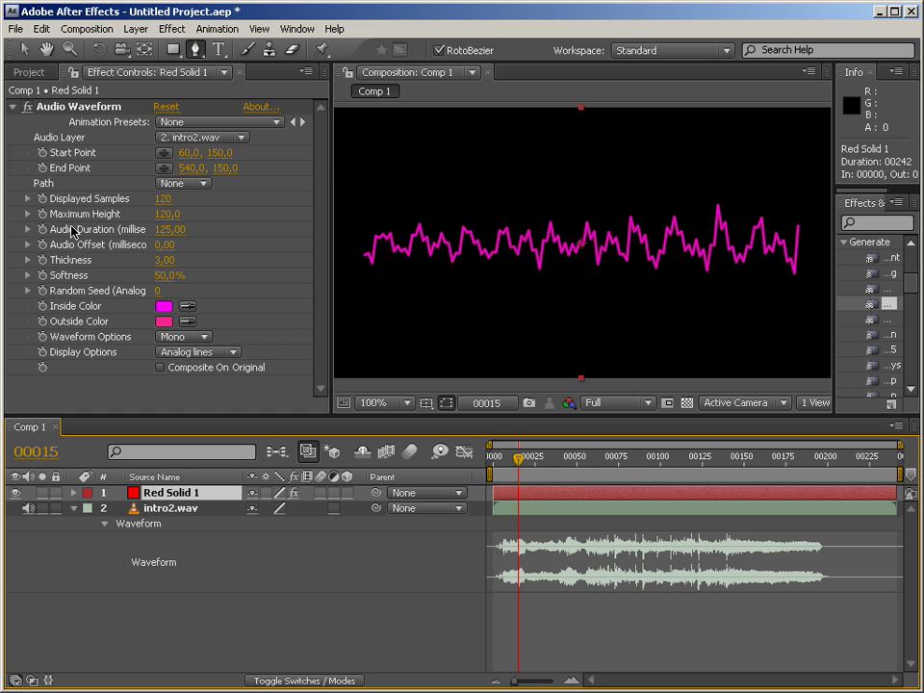
{"action": "left_click_drag", "start_coordinate": [162, 236], "coordinate": [601, 239]}
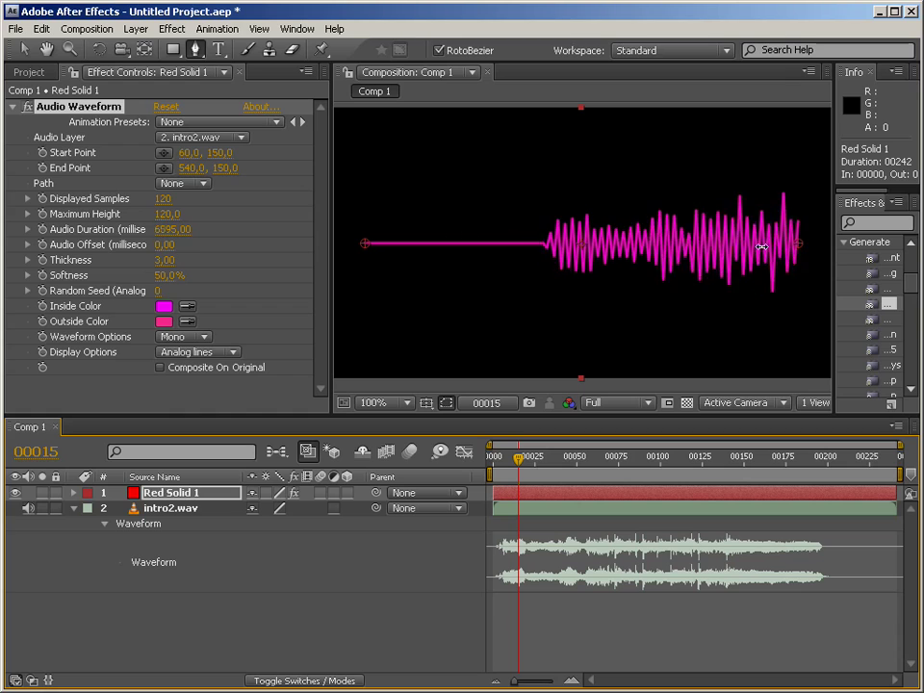
{"action": "left_click_drag", "start_coordinate": [762, 247], "coordinate": [818, 247]}
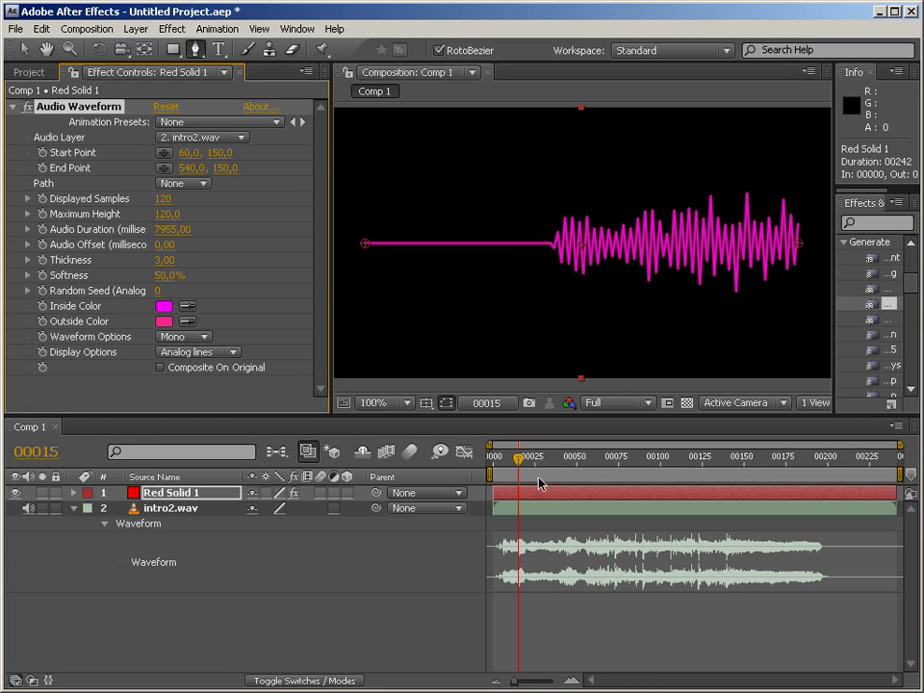
{"action": "left_click_drag", "start_coordinate": [520, 460], "coordinate": [652, 462]}
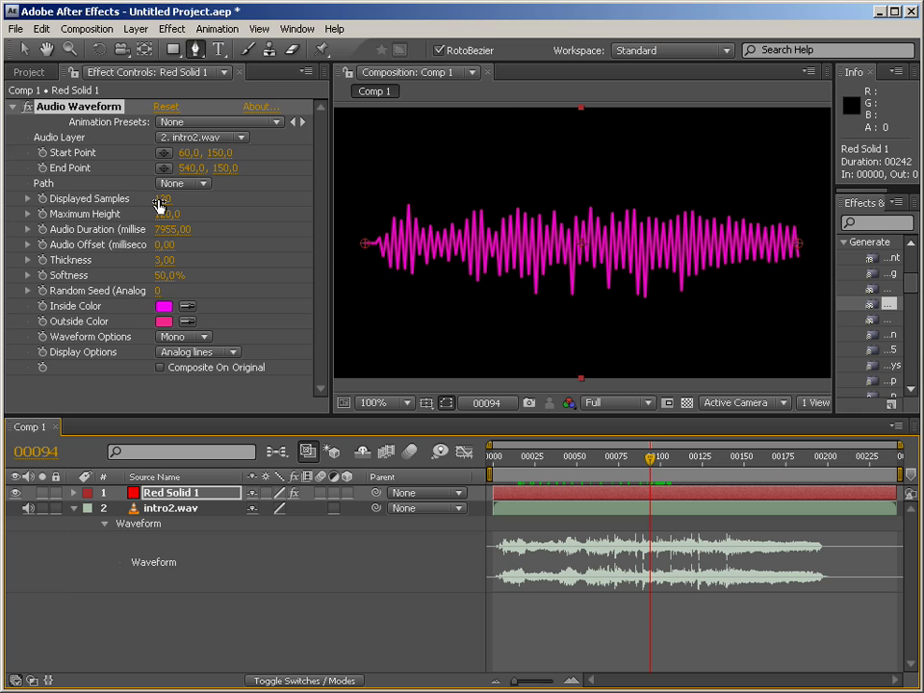
Raise Displayed Samples to 870, try a larger Audio Offset, then undo it back to 0,00.
{"action": "left_click_drag", "start_coordinate": [159, 203], "coordinate": [901, 179]}
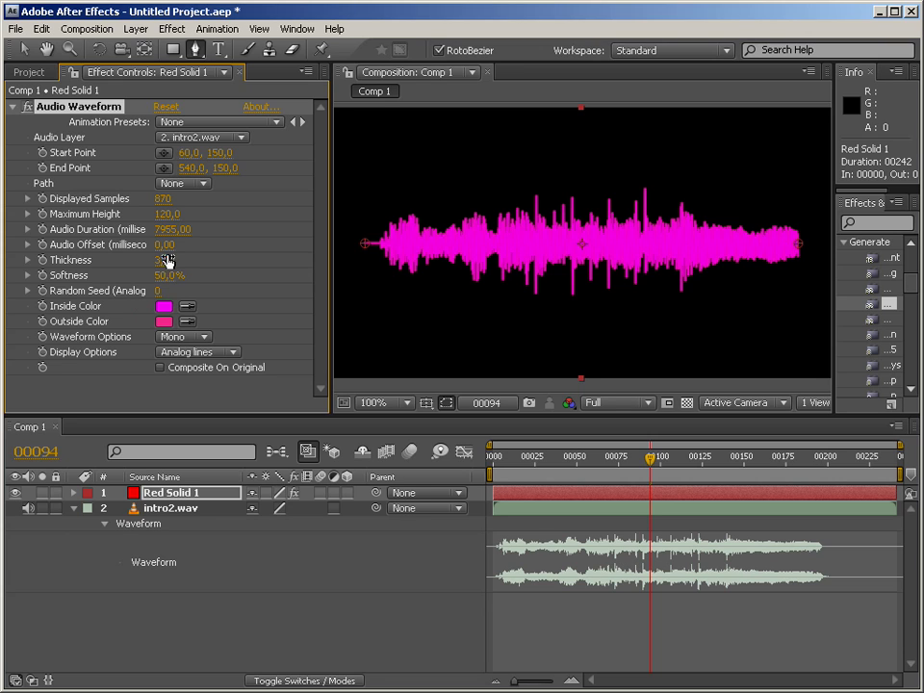
{"action": "left_click_drag", "start_coordinate": [162, 245], "coordinate": [192, 281]}
{"action": "key", "text": "ctrl+z"}
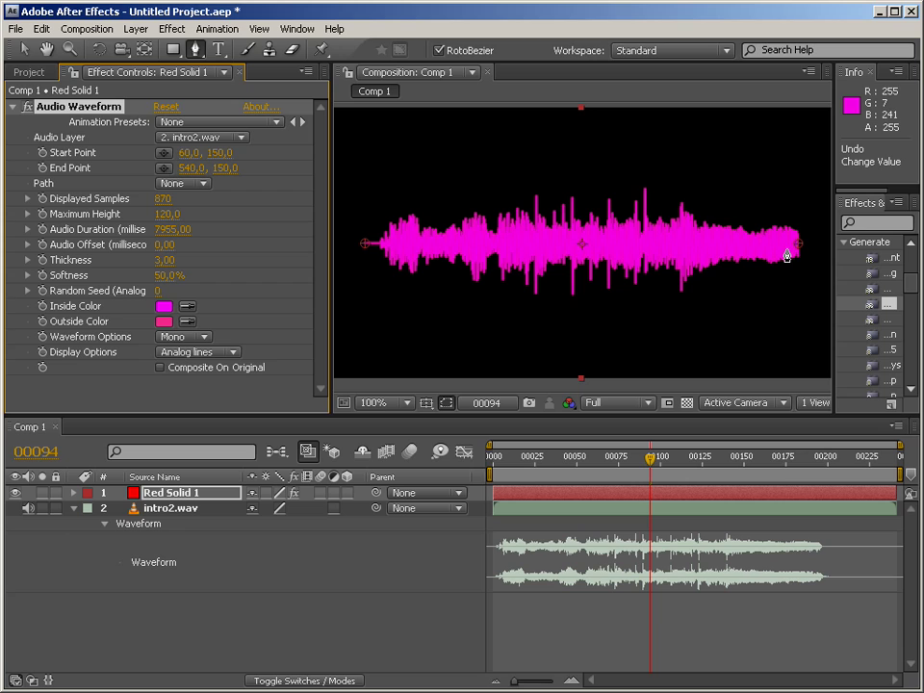
Reset Audio Waveform to defaults, set Audio Layer to 2. intro2.wav, and scrub to preview.
{"action": "left_click", "coordinate": [168, 107]}
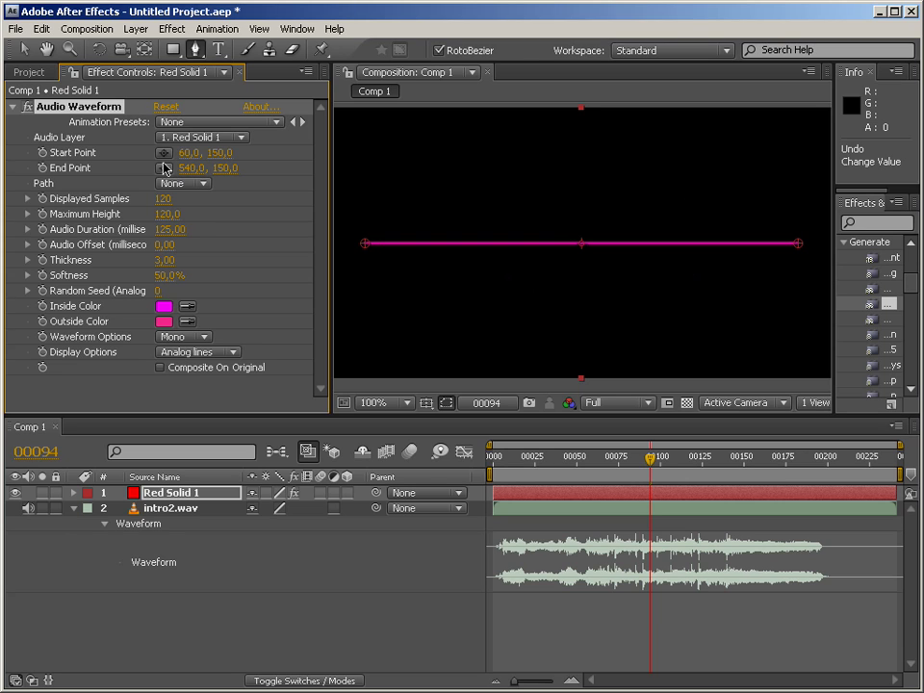
{"action": "left_click", "coordinate": [192, 138]}
{"action": "left_click", "coordinate": [201, 154]}
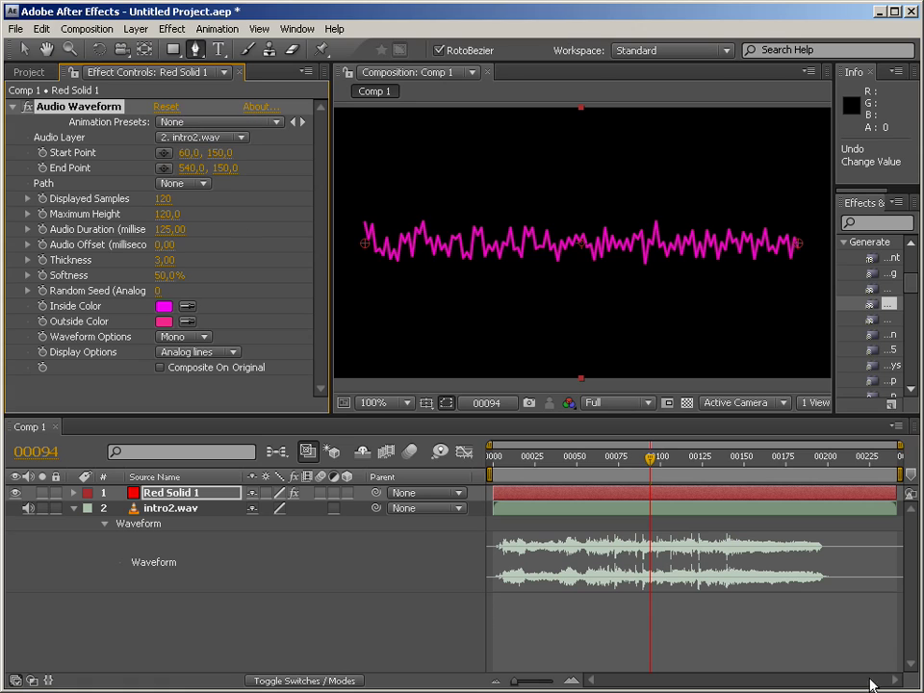
{"action": "mouse_move", "coordinate": [652, 457]}
{"action": "left_mouse_down"}
{"action": "mouse_move", "coordinate": [707, 456]}
{"action": "mouse_move", "coordinate": [640, 456]}
{"action": "left_mouse_up"}
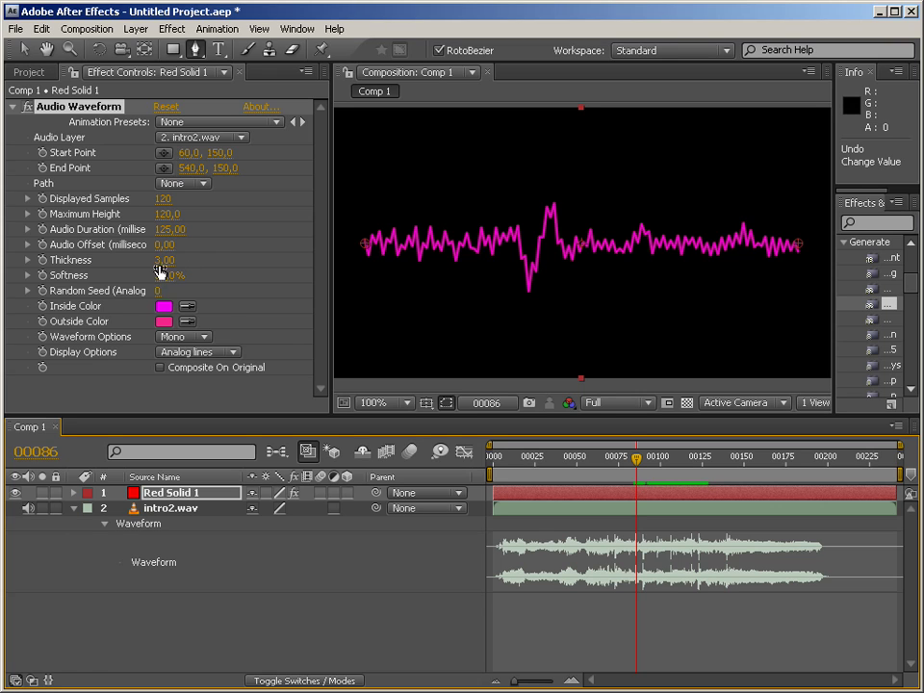
Try thicker and thinner lines, set Softness to 100%, and finish at Thickness 5,80.
{"action": "left_click_drag", "start_coordinate": [166, 260], "coordinate": [283, 272]}
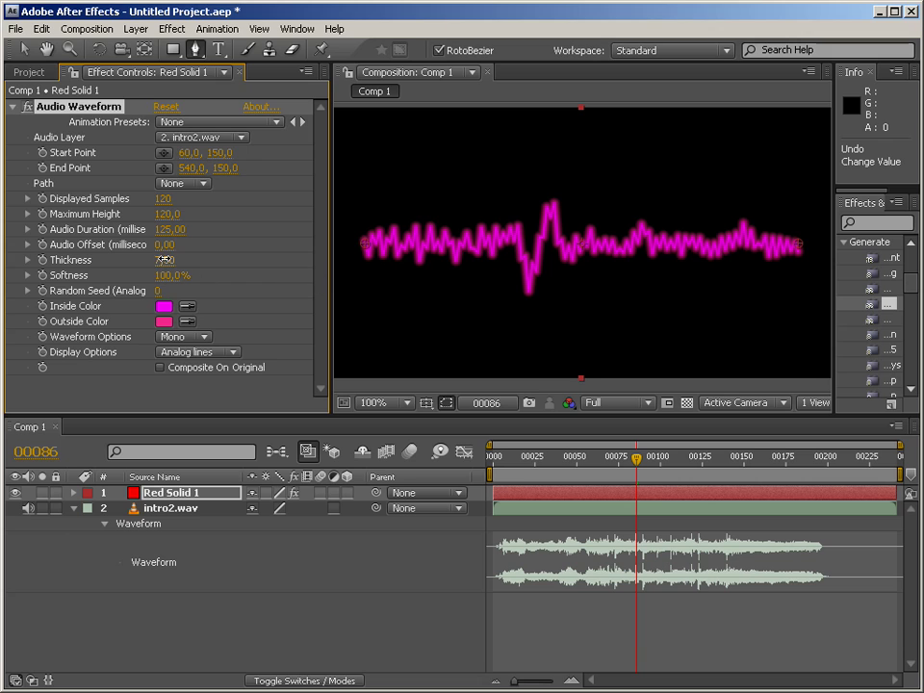
{"action": "left_click_drag", "start_coordinate": [157, 260], "coordinate": [106, 259]}
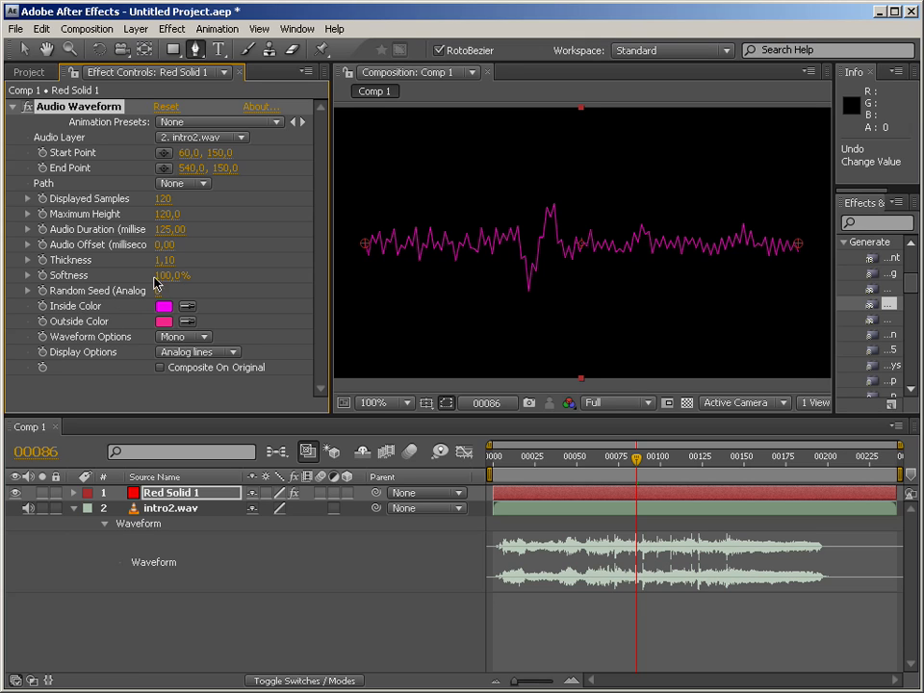
{"action": "left_click_drag", "start_coordinate": [154, 276], "coordinate": [200, 260]}
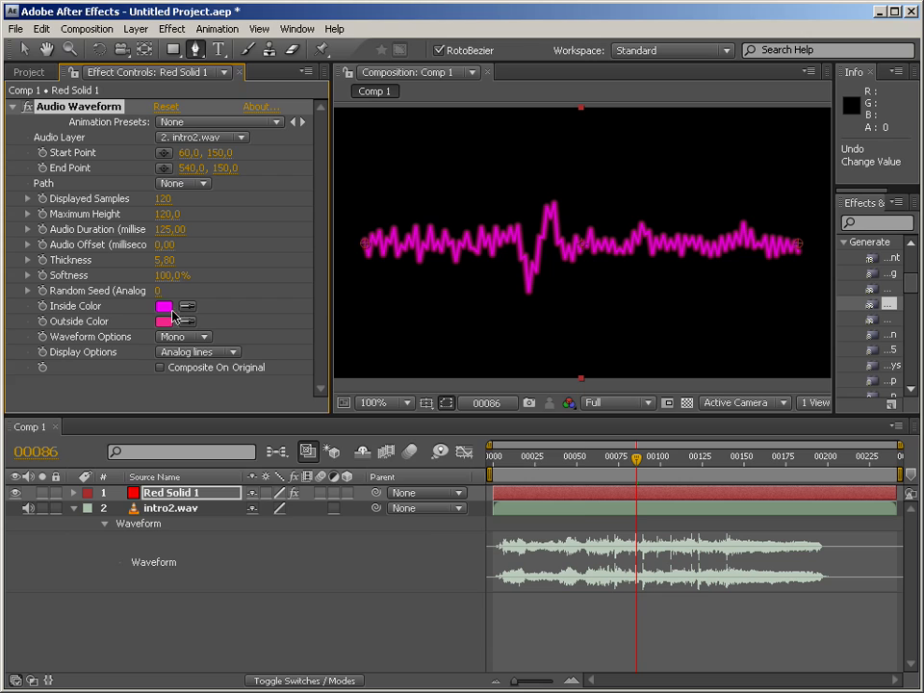
Set the Audio Waveform Inside Color to white.
{"action": "left_click", "coordinate": [165, 311]}
{"action": "left_click_drag", "start_coordinate": [182, 355], "coordinate": [135, 325]}
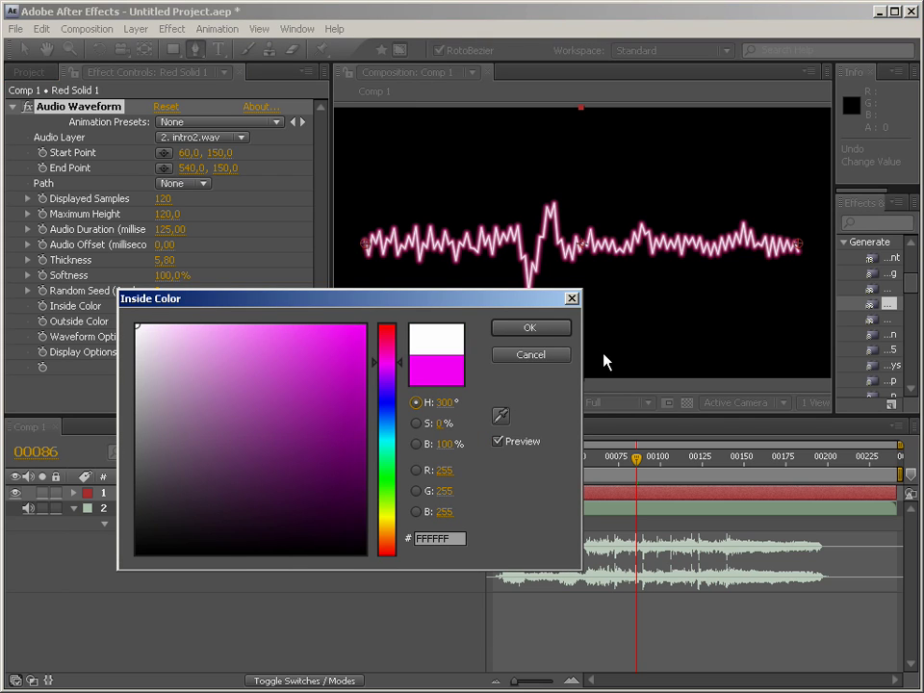
{"action": "left_click", "coordinate": [514, 332]}
Set the Outside Color to pink FF007C.
{"action": "left_click", "coordinate": [165, 322]}
{"action": "left_click_drag", "start_coordinate": [300, 343], "coordinate": [404, 305]}
{"action": "left_click", "coordinate": [529, 328]}
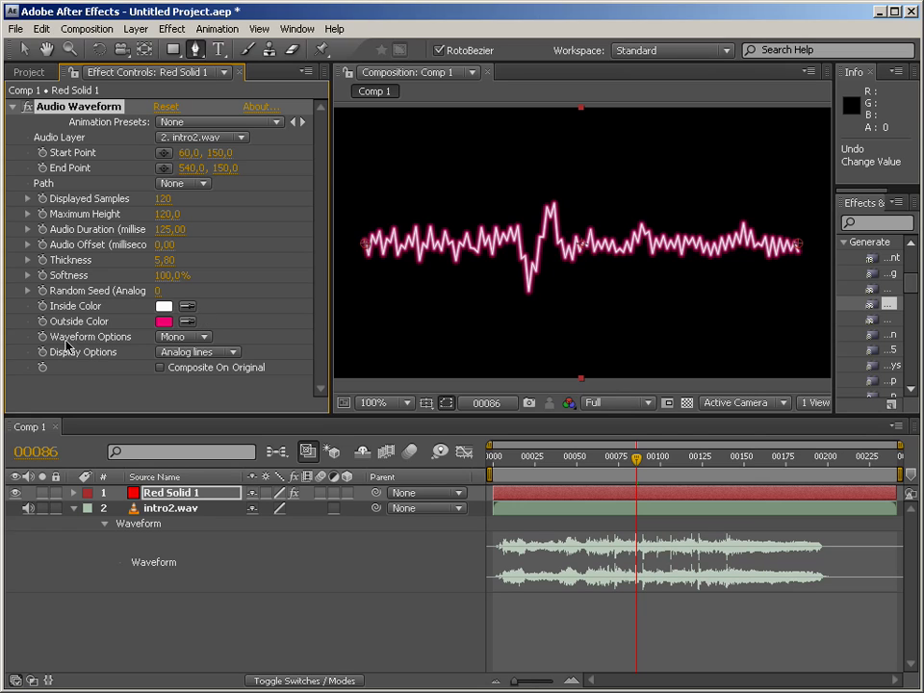
{"action": "left_click", "coordinate": [202, 337]}
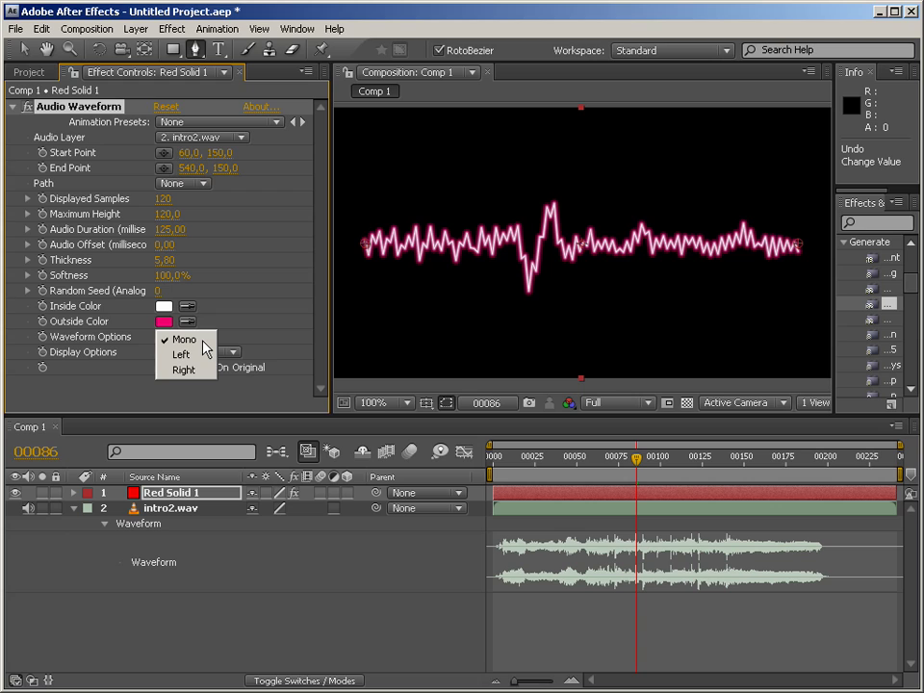
{"action": "left_click", "coordinate": [258, 333]}
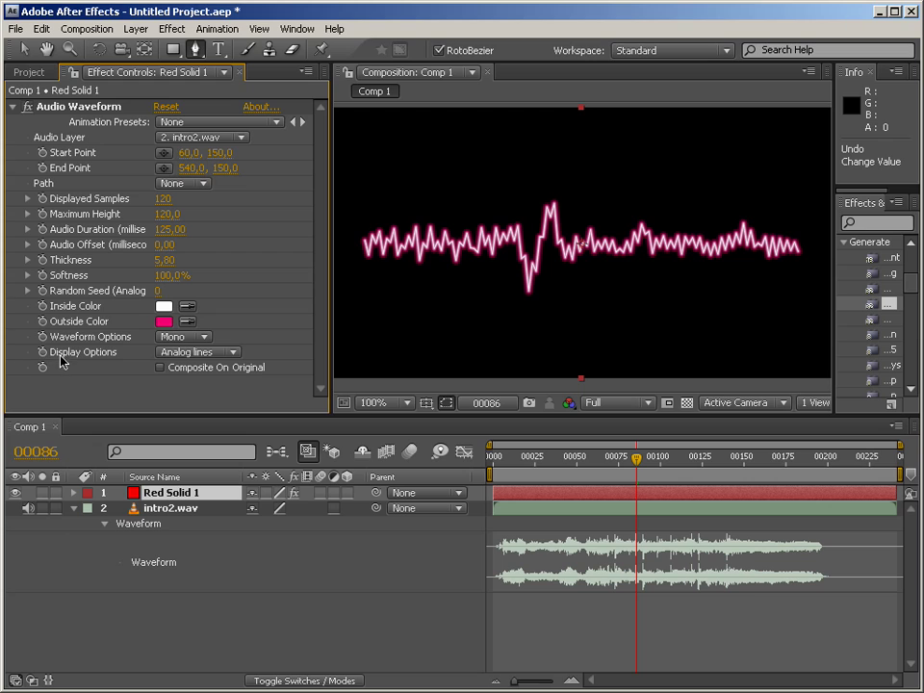
Switch Display Options to Digital bars and scrub back through frames to preview them.
{"action": "left_click", "coordinate": [235, 355]}
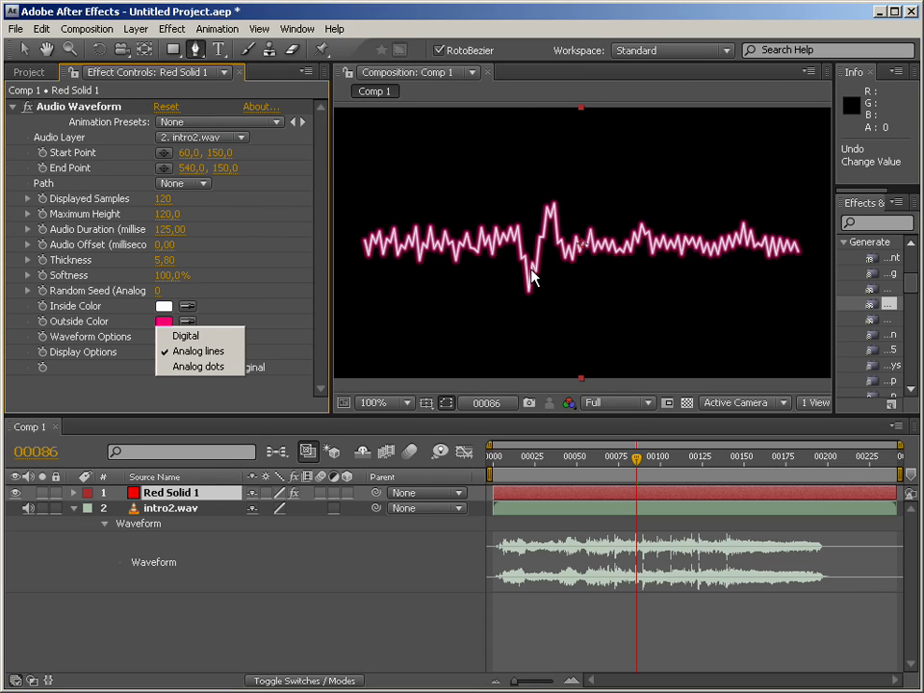
{"action": "left_click", "coordinate": [229, 349]}
{"action": "left_click", "coordinate": [230, 349]}
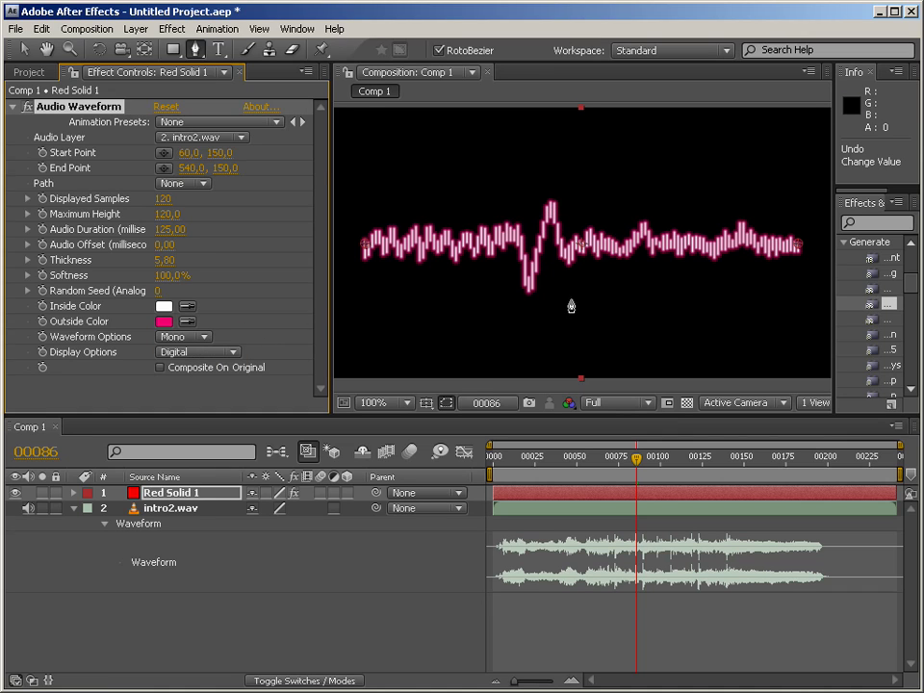
{"action": "left_click", "coordinate": [628, 458]}
{"action": "mouse_move", "coordinate": [628, 458]}
{"action": "left_mouse_down"}
{"action": "mouse_move", "coordinate": [603, 457]}
{"action": "mouse_move", "coordinate": [616, 457]}
{"action": "left_mouse_up"}
Compare Analog dots, return to Digital, and turn on Composite On Original.
{"action": "left_click", "coordinate": [206, 352]}
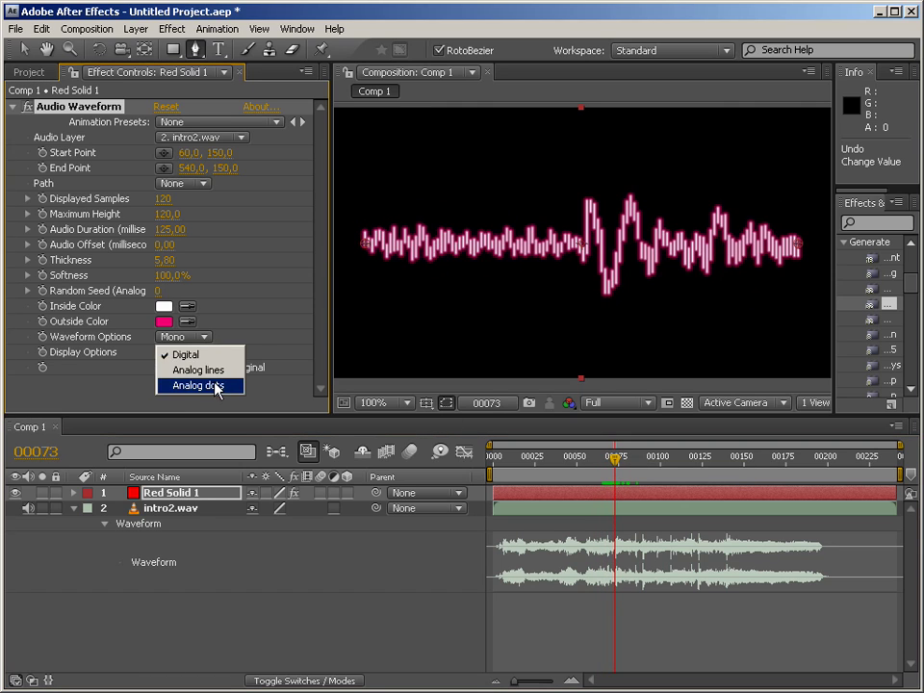
{"action": "left_click", "coordinate": [214, 386]}
{"action": "left_click_drag", "start_coordinate": [615, 458], "coordinate": [593, 466]}
{"action": "left_click", "coordinate": [202, 352]}
{"action": "left_click", "coordinate": [231, 321]}
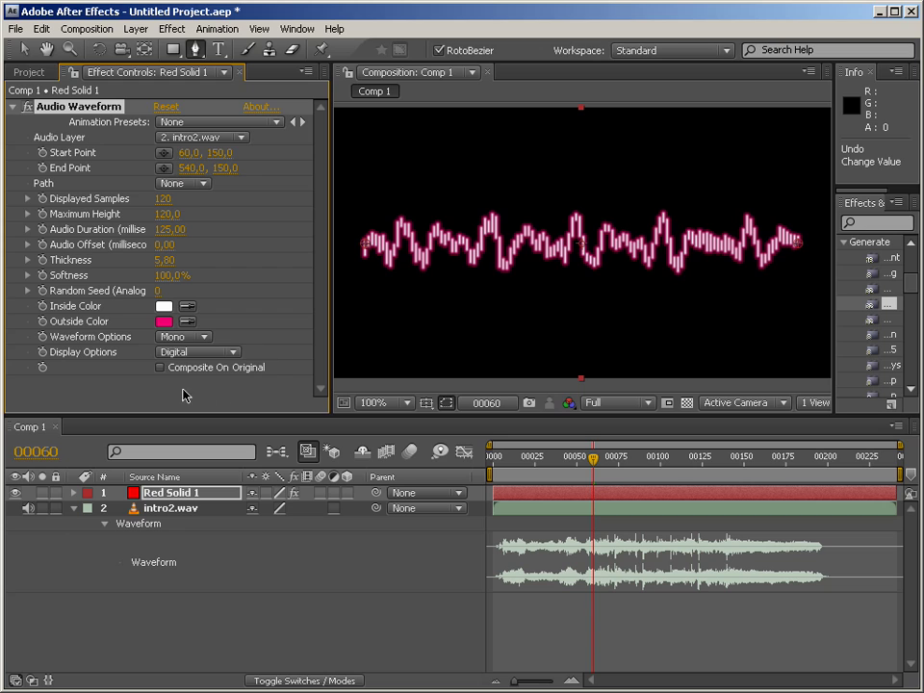
{"action": "left_click", "coordinate": [160, 368]}
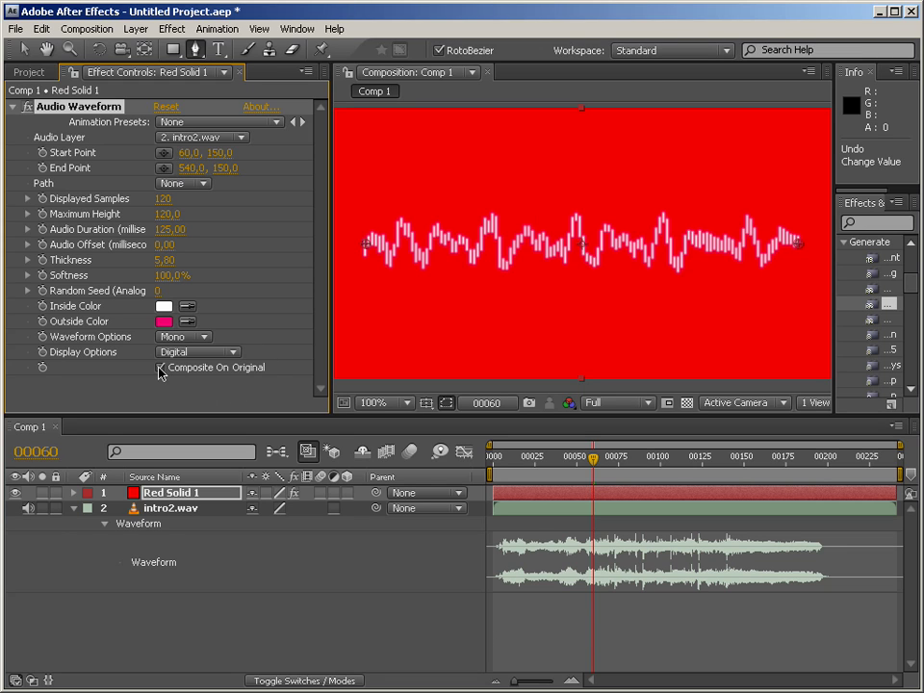
Turn off Composite On Original and switch Display Options back to Analog lines.
{"action": "left_click", "coordinate": [160, 369]}
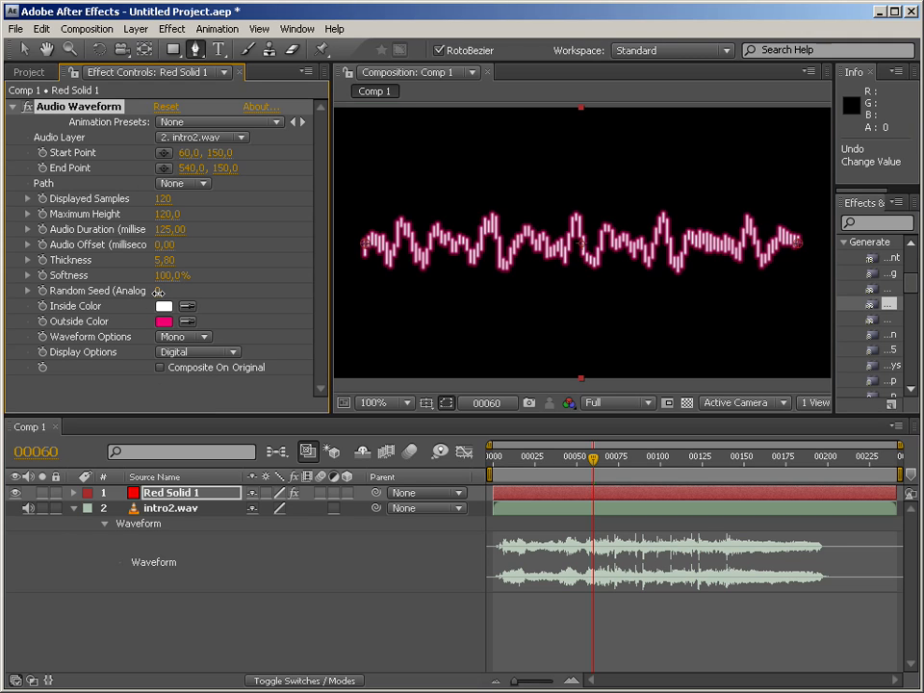
{"action": "left_click_drag", "start_coordinate": [158, 291], "coordinate": [104, 296]}
{"action": "left_click", "coordinate": [198, 353]}
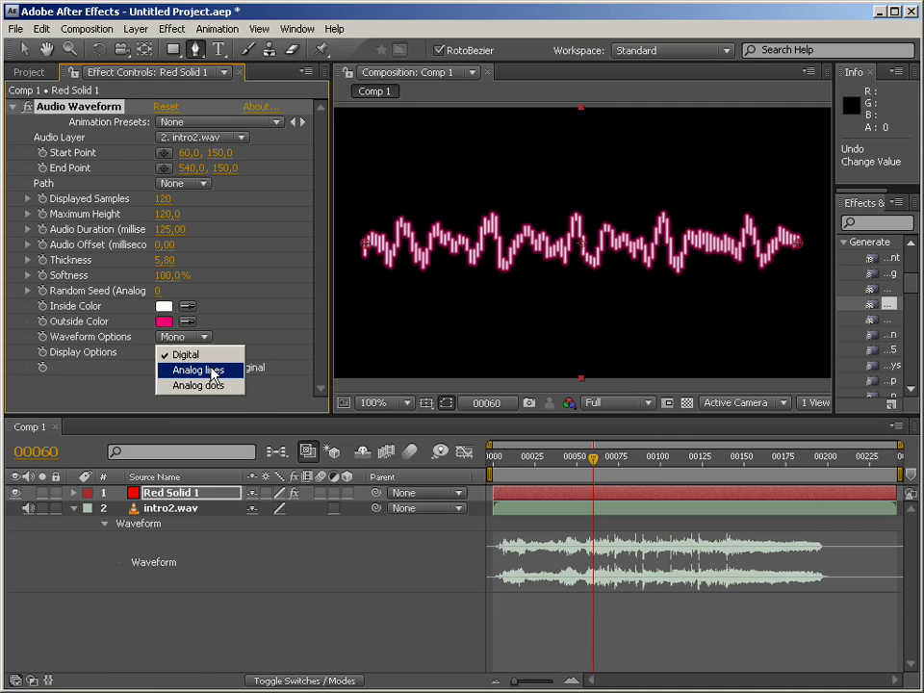
{"action": "left_click", "coordinate": [214, 371]}
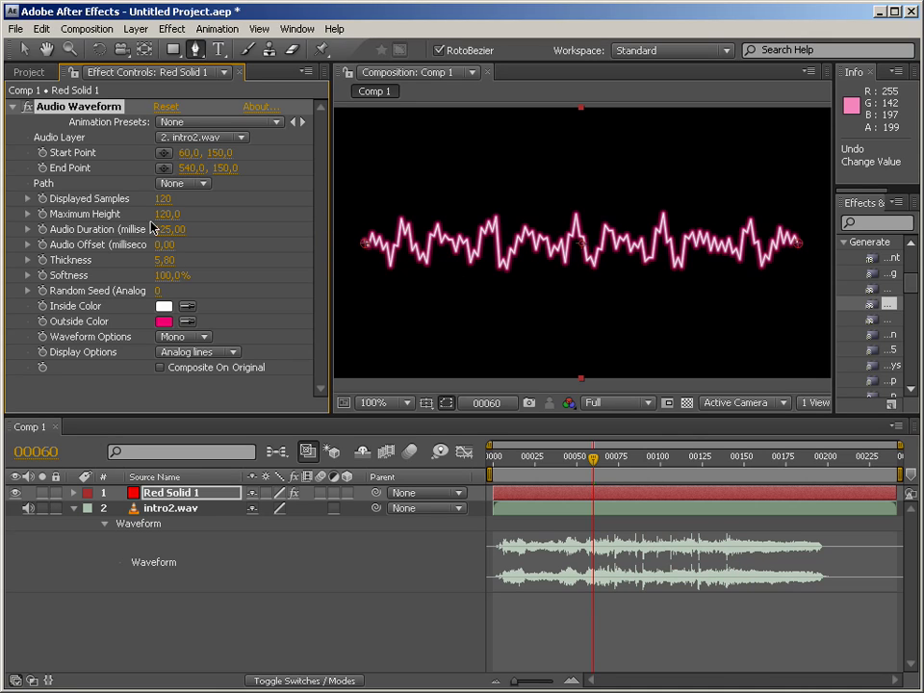
Lower Displayed Samples to 64 and raise Random Seed to 3500.
{"action": "left_click_drag", "start_coordinate": [161, 206], "coordinate": [112, 204]}
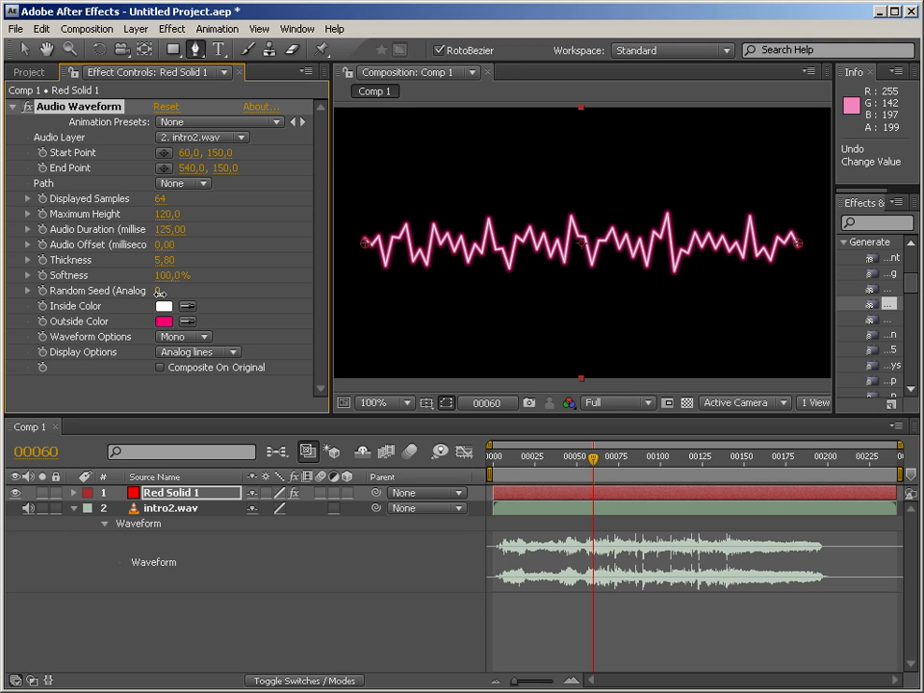
{"action": "left_click_drag", "start_coordinate": [157, 291], "coordinate": [180, 292]}
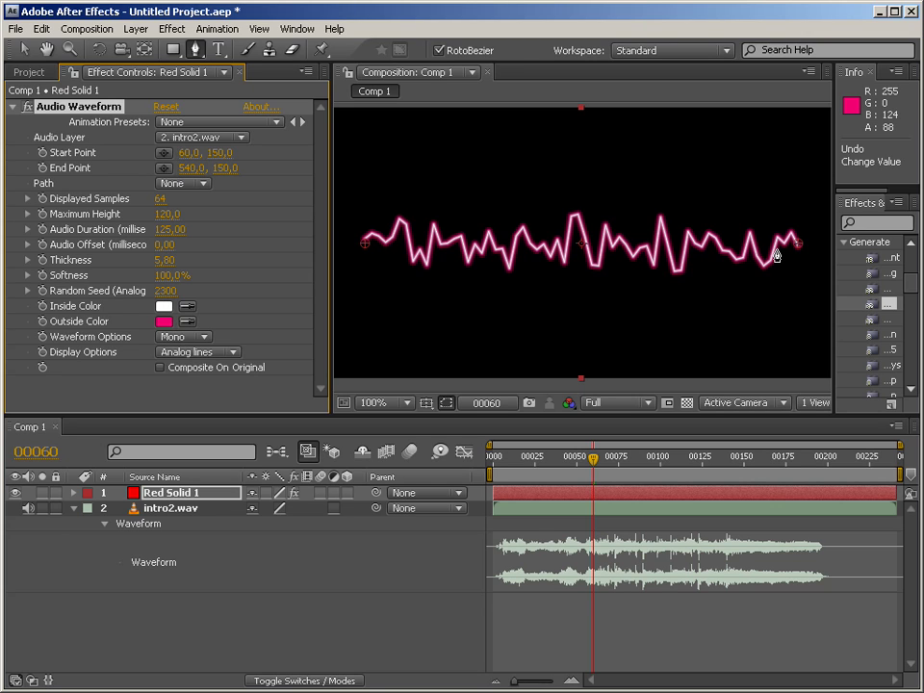
{"action": "left_click_drag", "start_coordinate": [162, 291], "coordinate": [179, 291]}
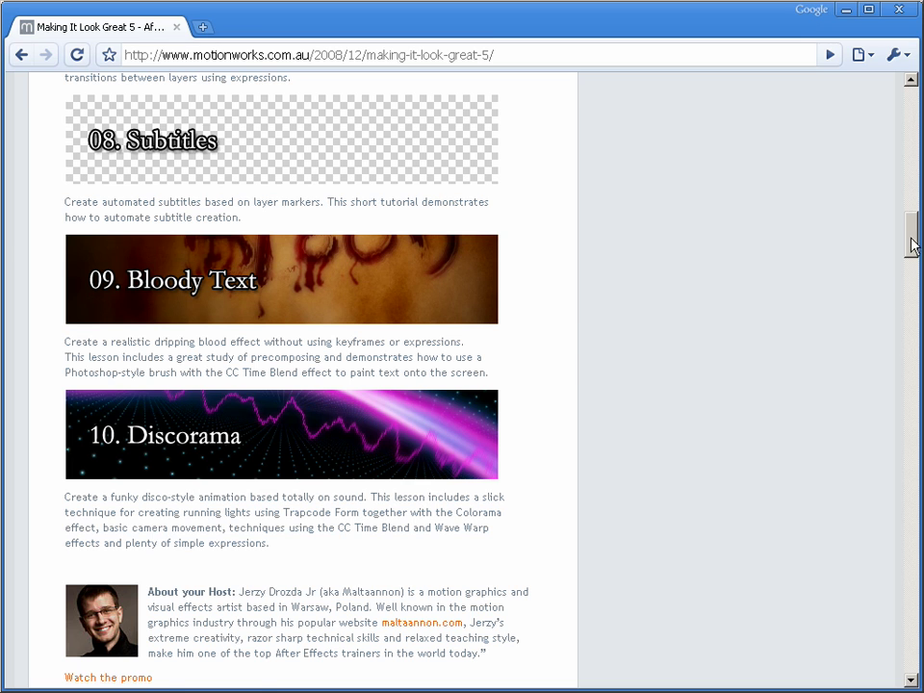
Scroll the Motionworks tutorial page down toward the host's bio link.
{"action": "left_click_drag", "start_coordinate": [912, 245], "coordinate": [912, 101]}
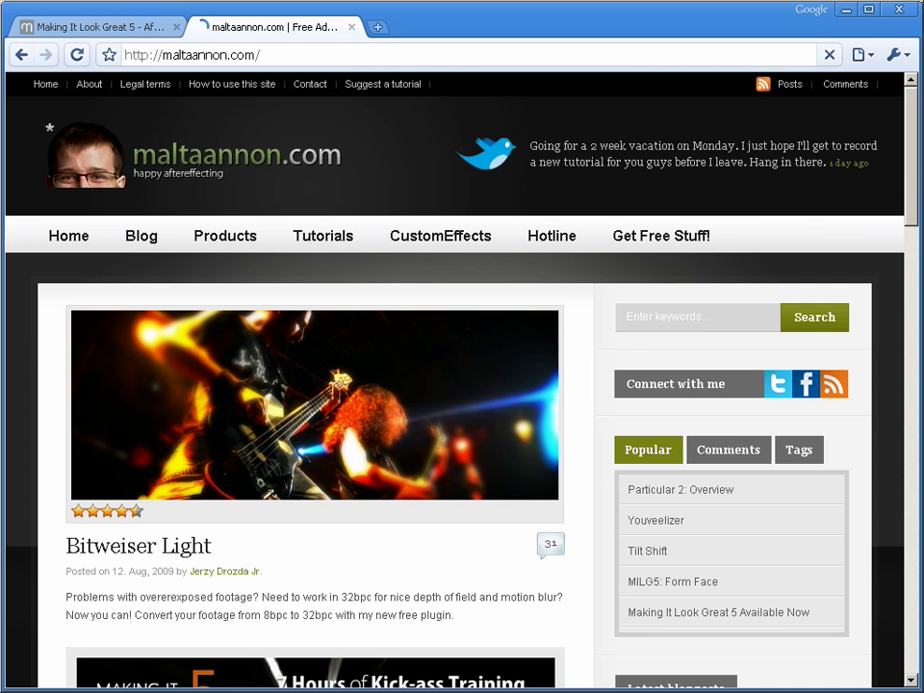